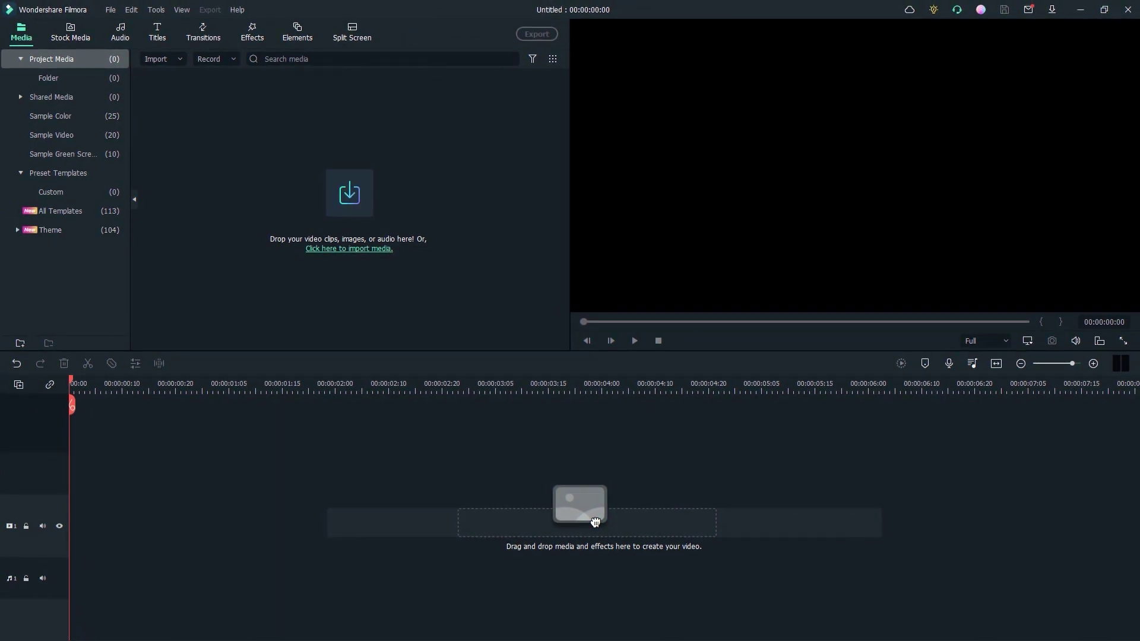
Import the pexels-cottonbro dance clip and the Drop - Anno Domini Beats music, and place the clip at the start of video track 1
{"action": "left_click_drag", "start_coordinate": [349, 204], "coordinate": [350, 200]}
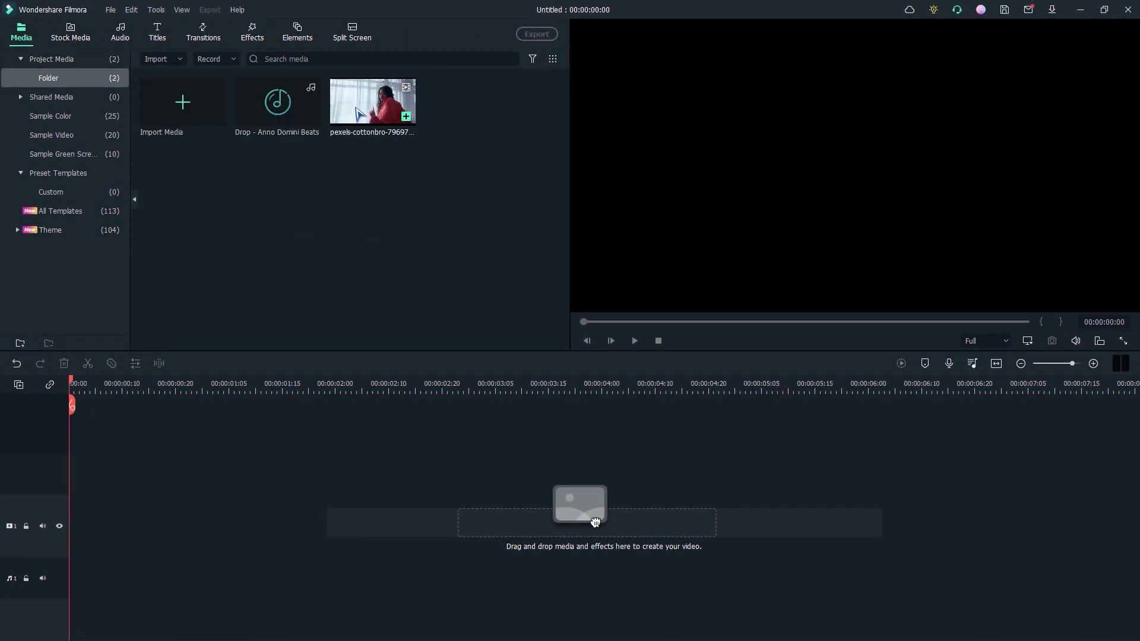
{"action": "left_click_drag", "start_coordinate": [383, 112], "coordinate": [74, 529]}
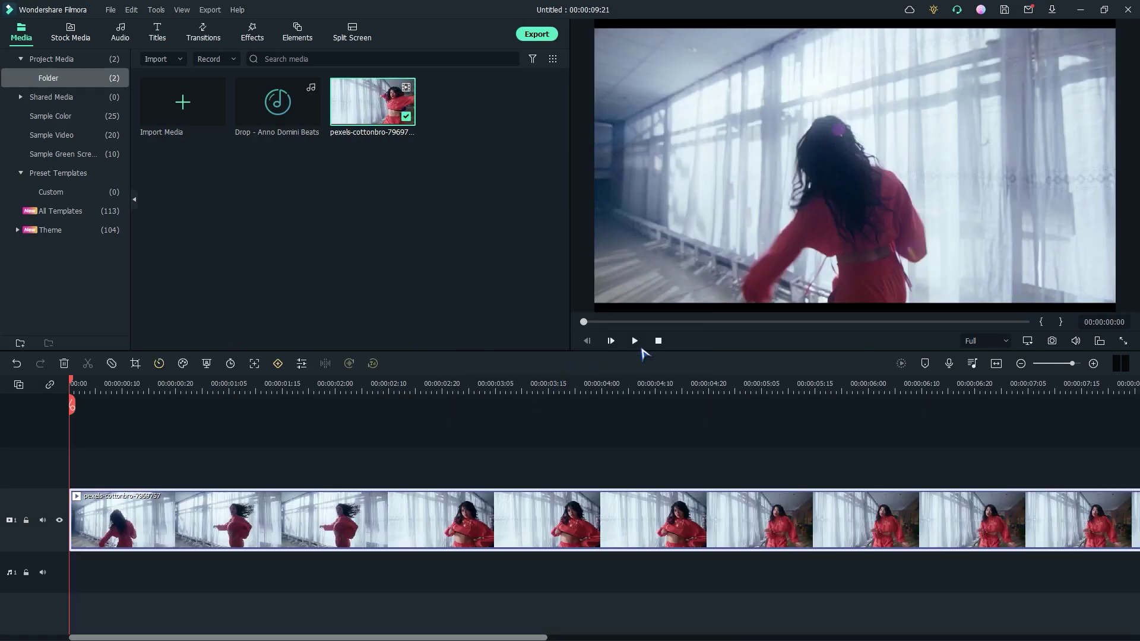
{"action": "left_click", "coordinate": [649, 349]}
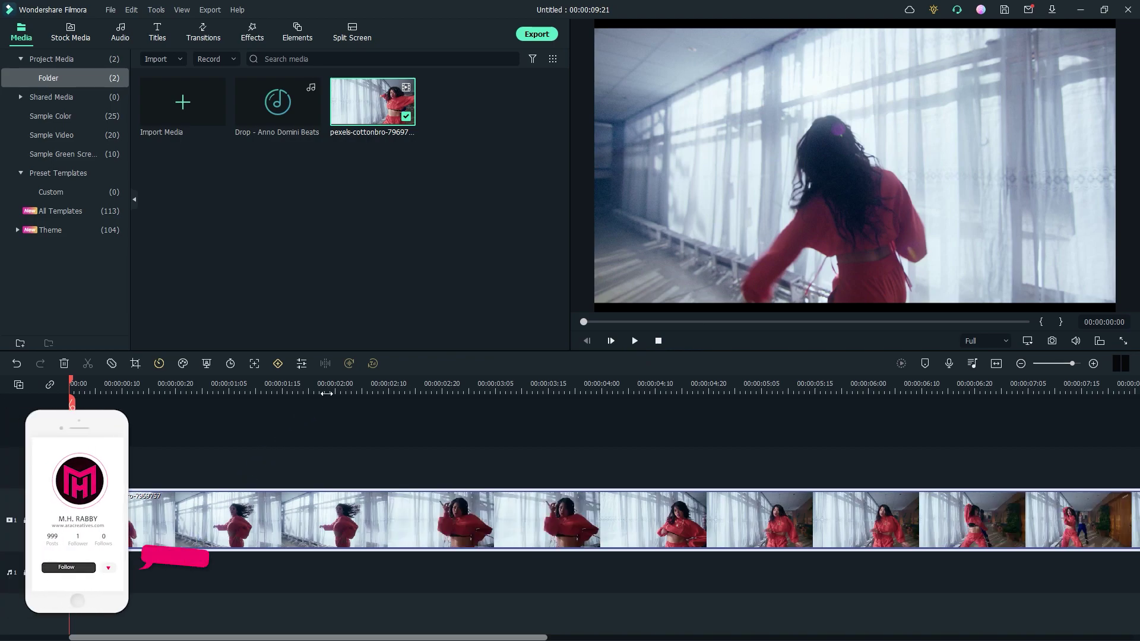
{"action": "scroll", "coordinate": [261, 392], "scroll_direction": "down", "scroll_amount": 5}
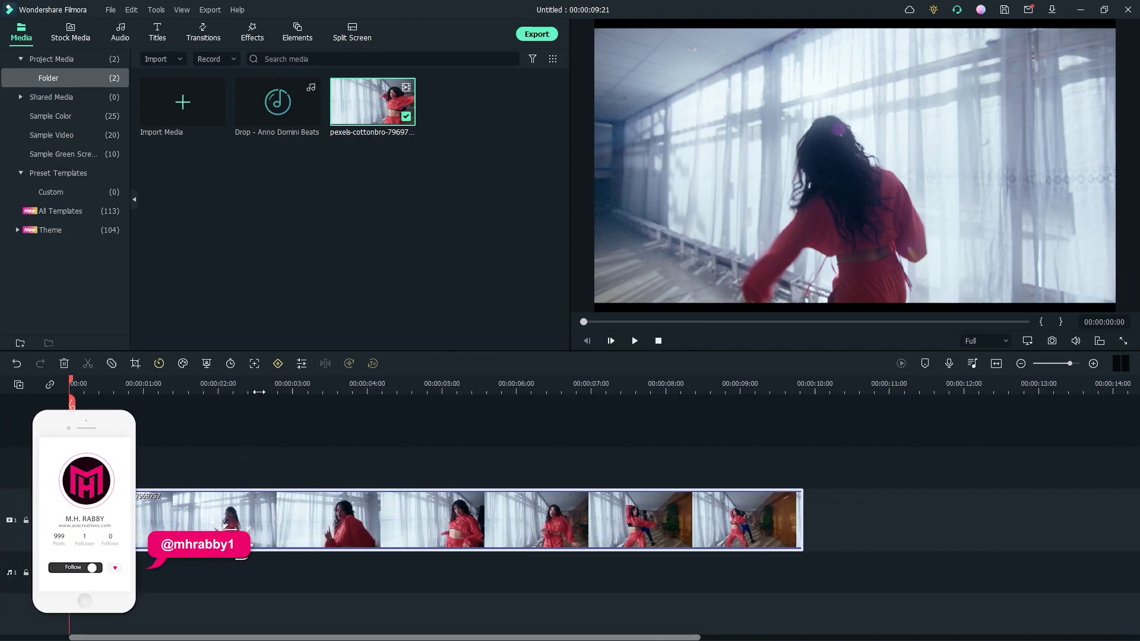
{"action": "left_click", "coordinate": [235, 389]}
{"action": "key", "text": "space"}
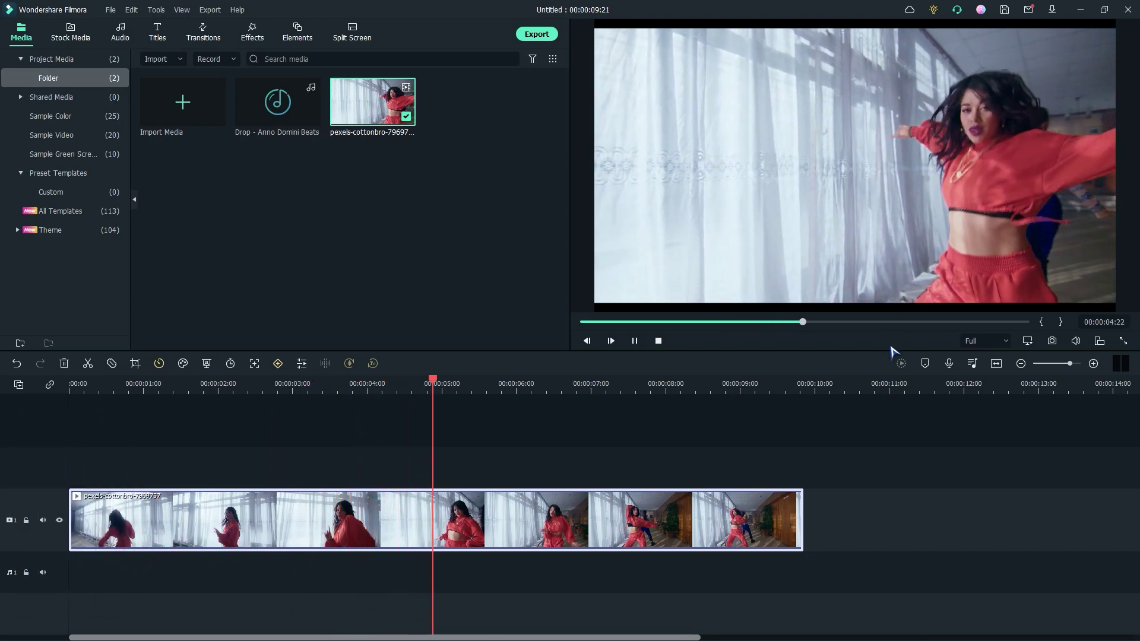
{"action": "key", "text": "space"}
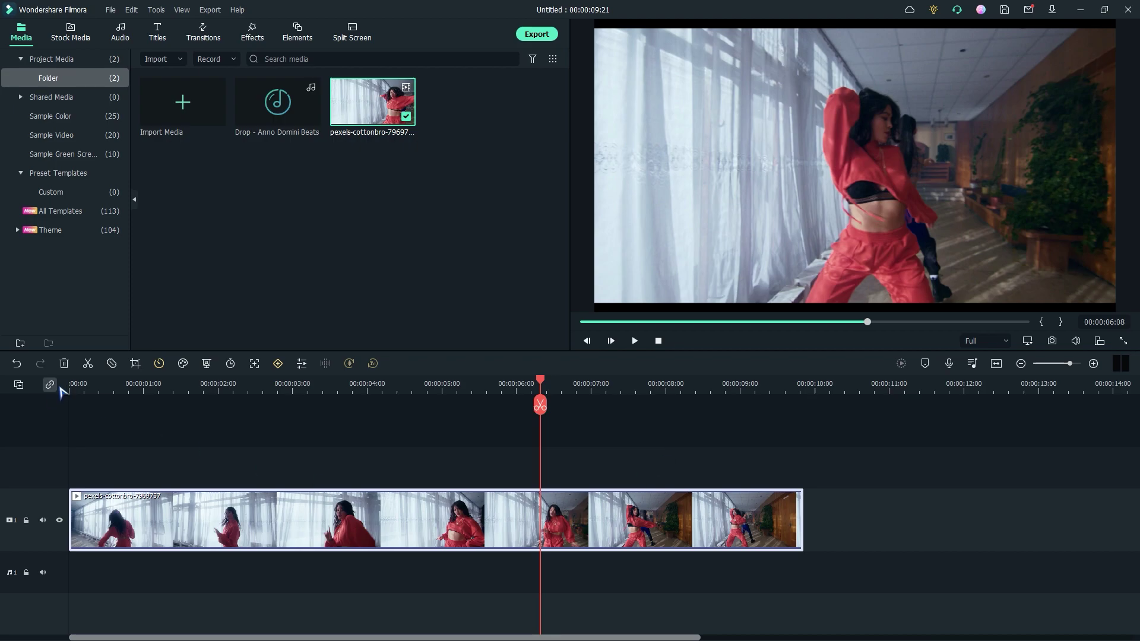
Slow the dance clip to 0.5x speed and preview the slowed playback
{"action": "left_click", "coordinate": [159, 363]}
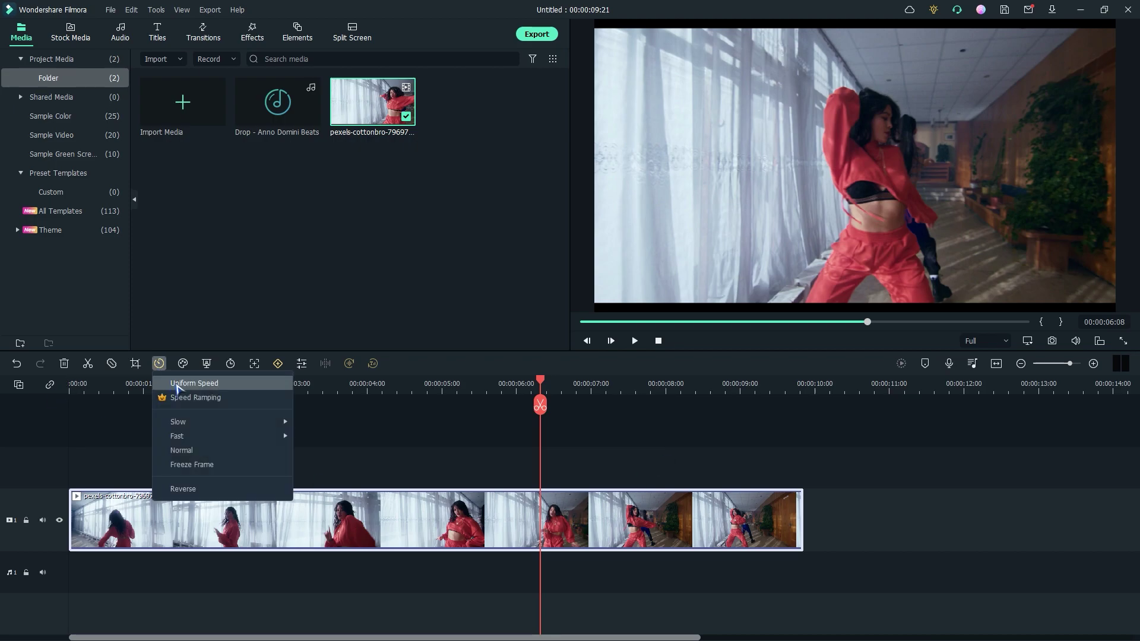
{"action": "mouse_move", "coordinate": [184, 422]}
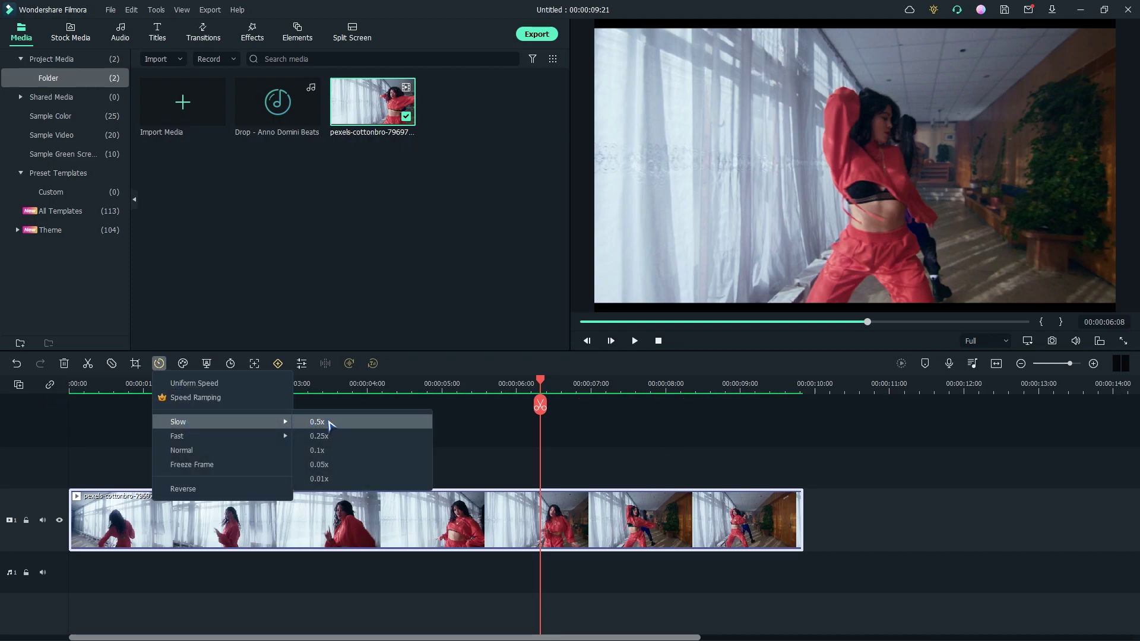
{"action": "left_click", "coordinate": [329, 423]}
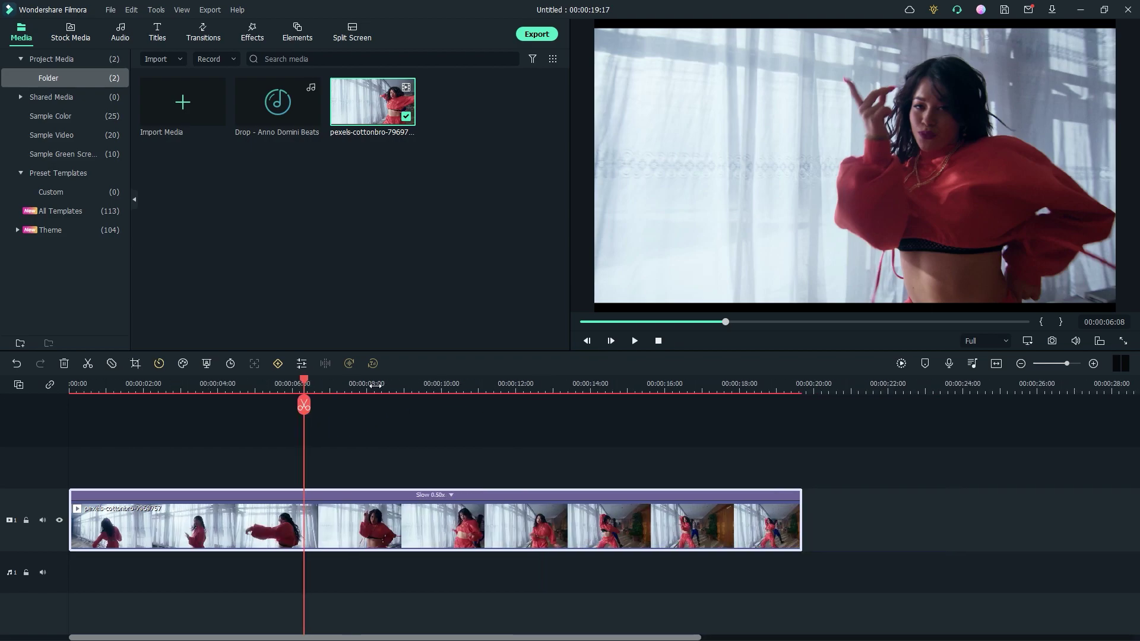
{"action": "left_click_drag", "start_coordinate": [378, 386], "coordinate": [372, 382]}
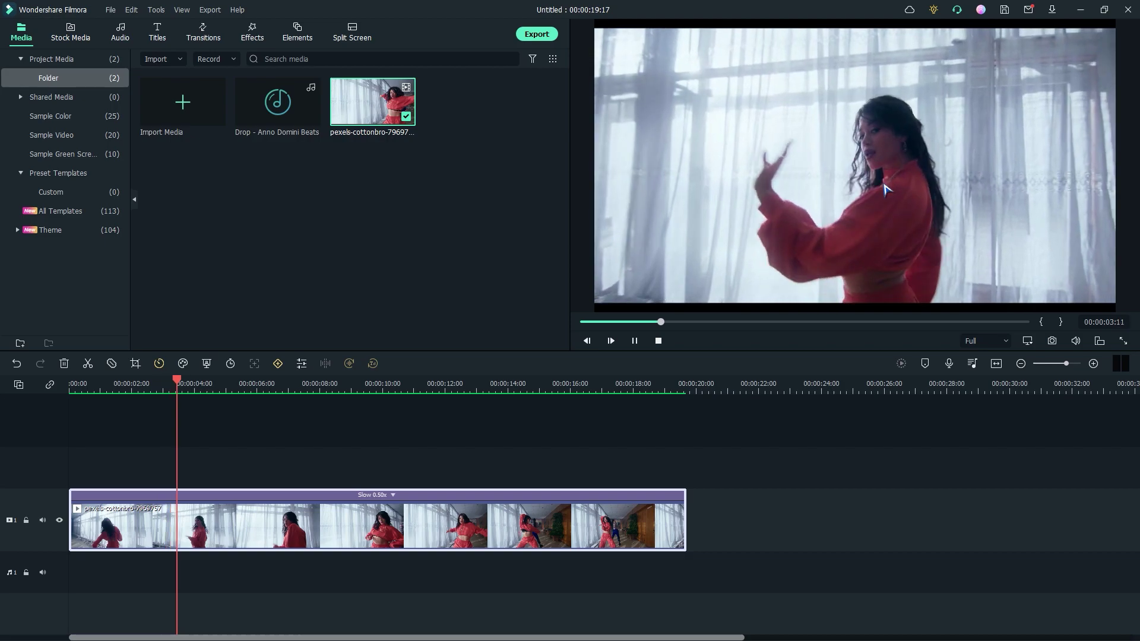
{"action": "key", "text": "space"}
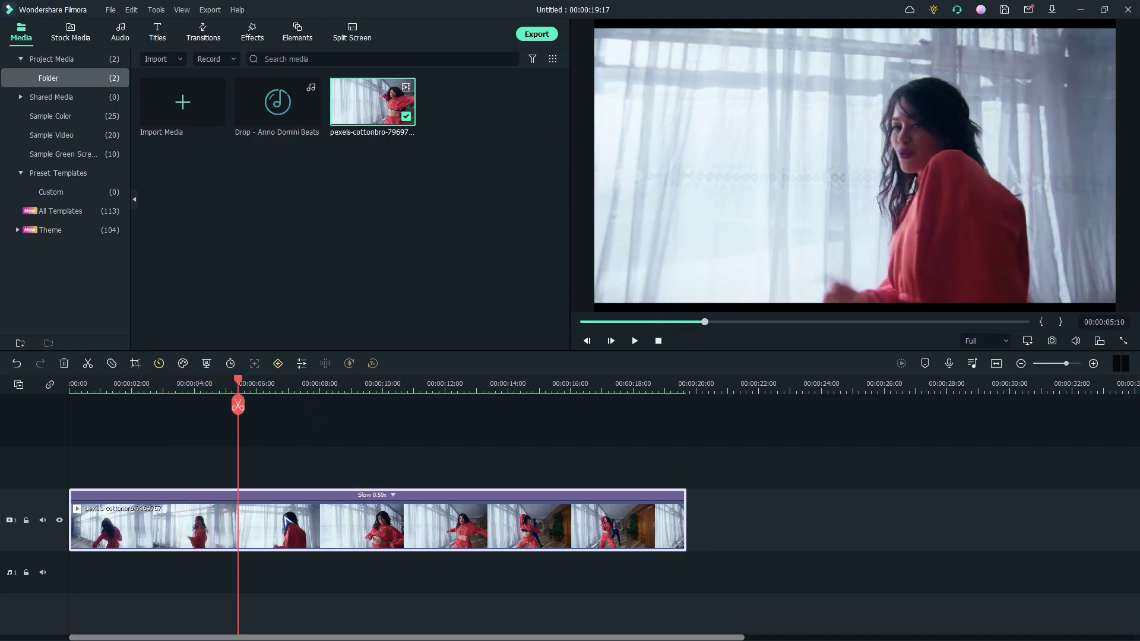
Export the slowed clip as a local MP4 named Slow and bring it into the project media
{"action": "left_click", "coordinate": [225, 11]}
{"action": "left_click", "coordinate": [225, 26]}
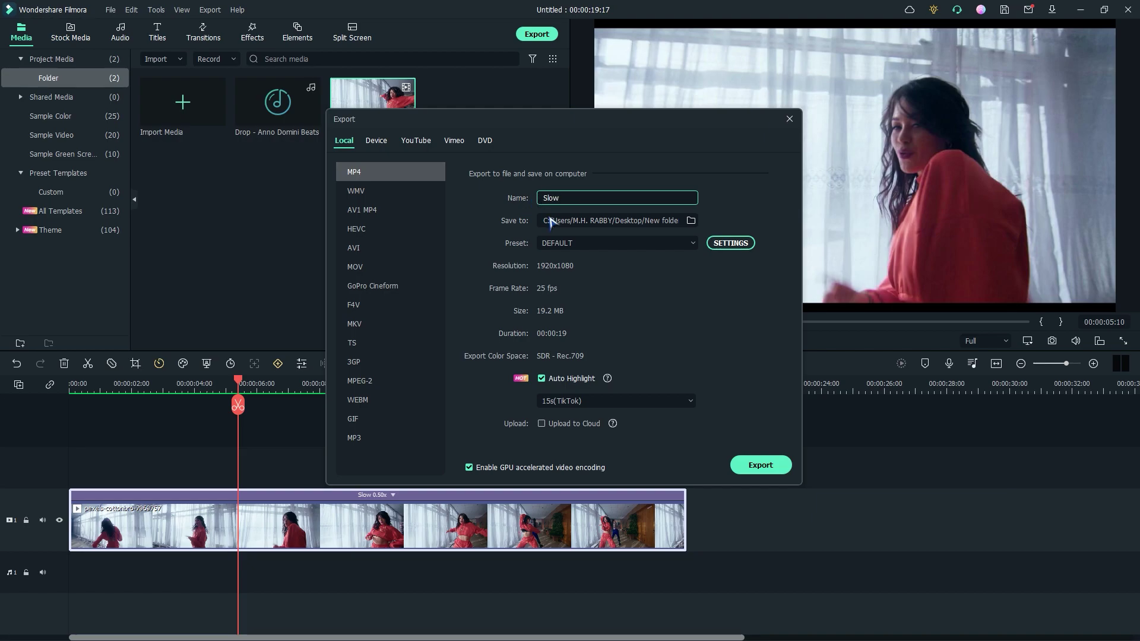
{"action": "left_click", "coordinate": [762, 467]}
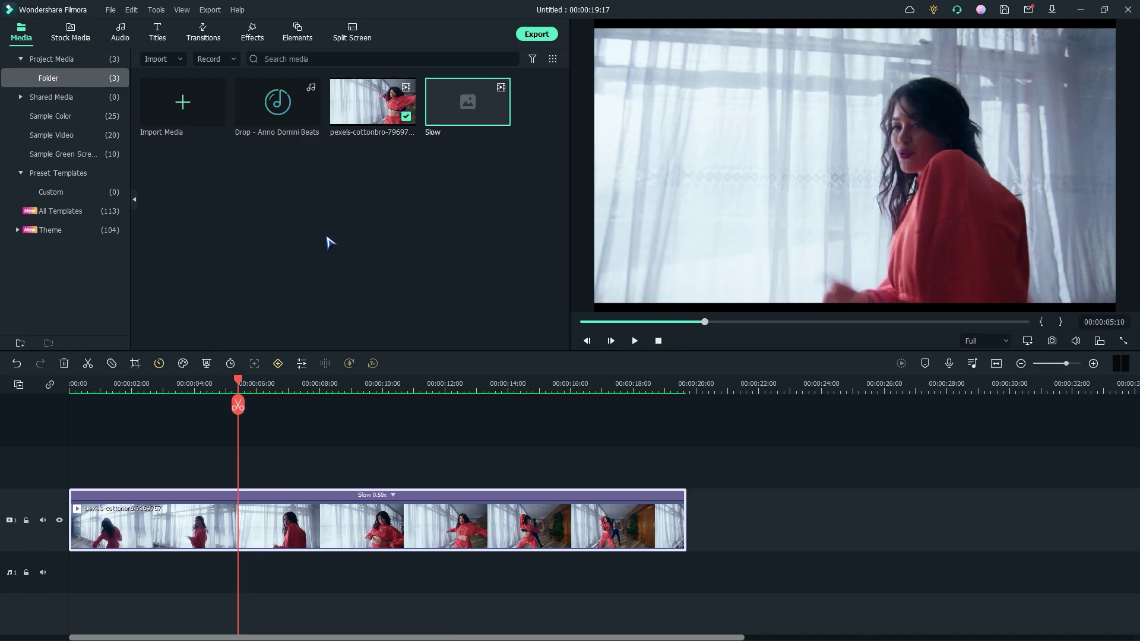
Delete the original pexels-cottonbro clip from the project media, which also removes it from the timeline
{"action": "left_click", "coordinate": [374, 134]}
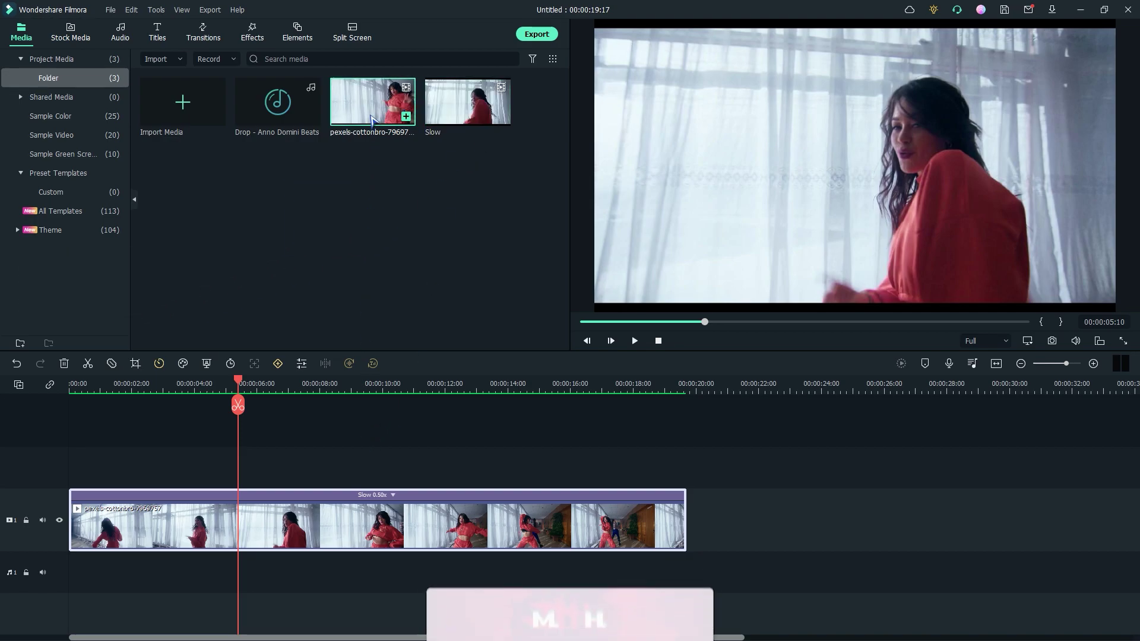
{"action": "key", "text": "Delete"}
{"action": "key", "text": "Return"}
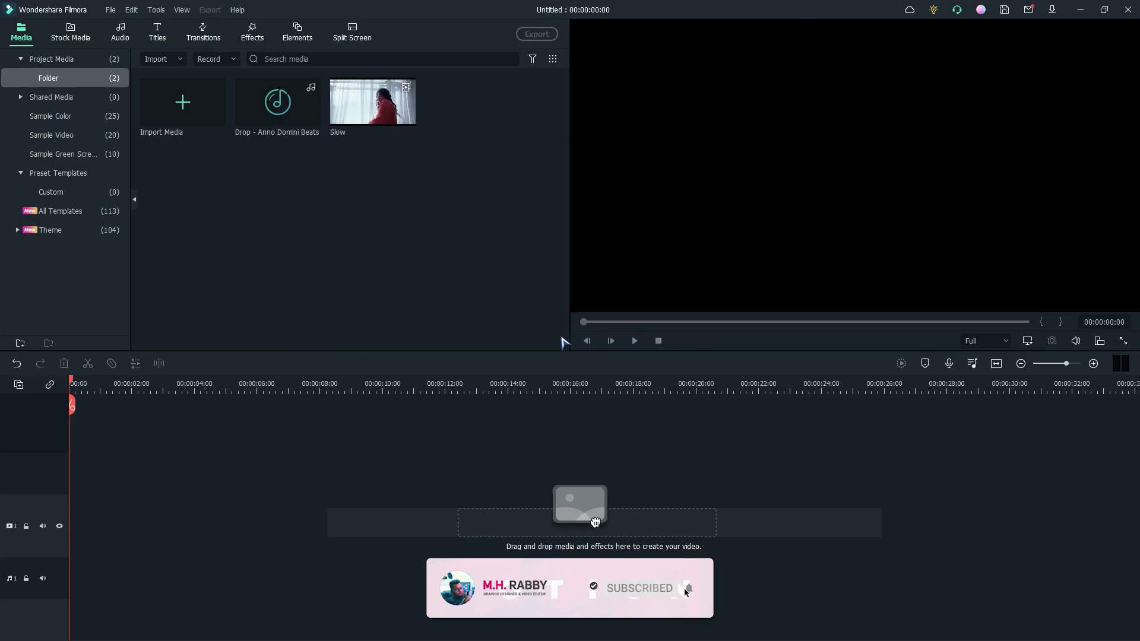
Place the Slow clip at the start of video track 1 and the Drop - Anno Domini Beats music at the start of audio track 1
{"action": "left_click_drag", "start_coordinate": [368, 133], "coordinate": [459, 329]}
{"action": "left_click_drag", "start_coordinate": [595, 521], "coordinate": [71, 536]}
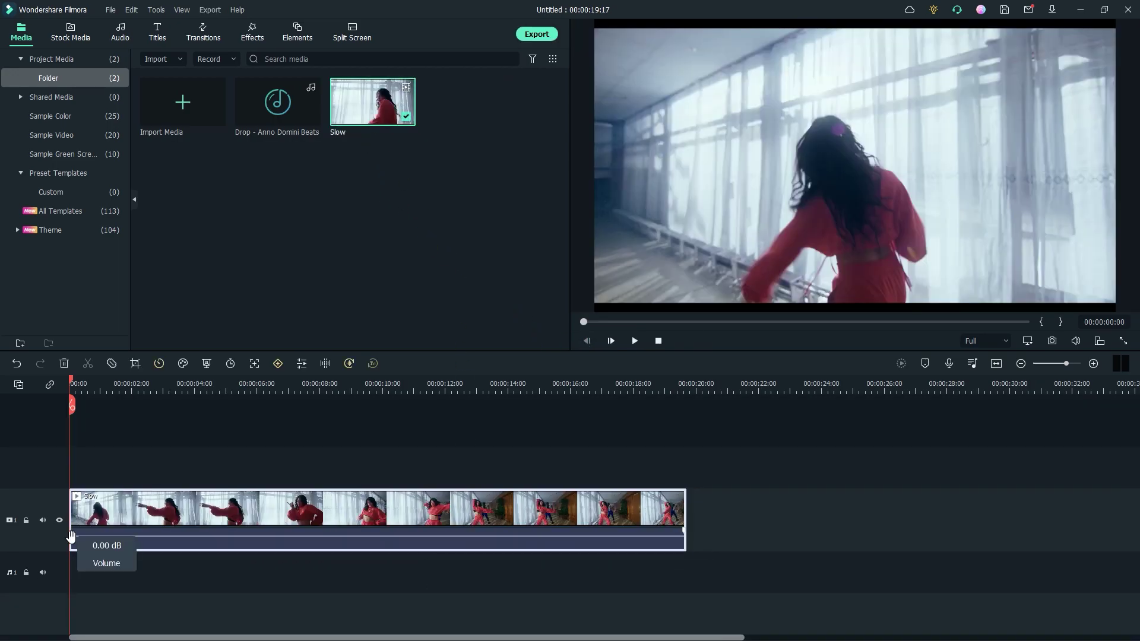
{"action": "key", "text": "space"}
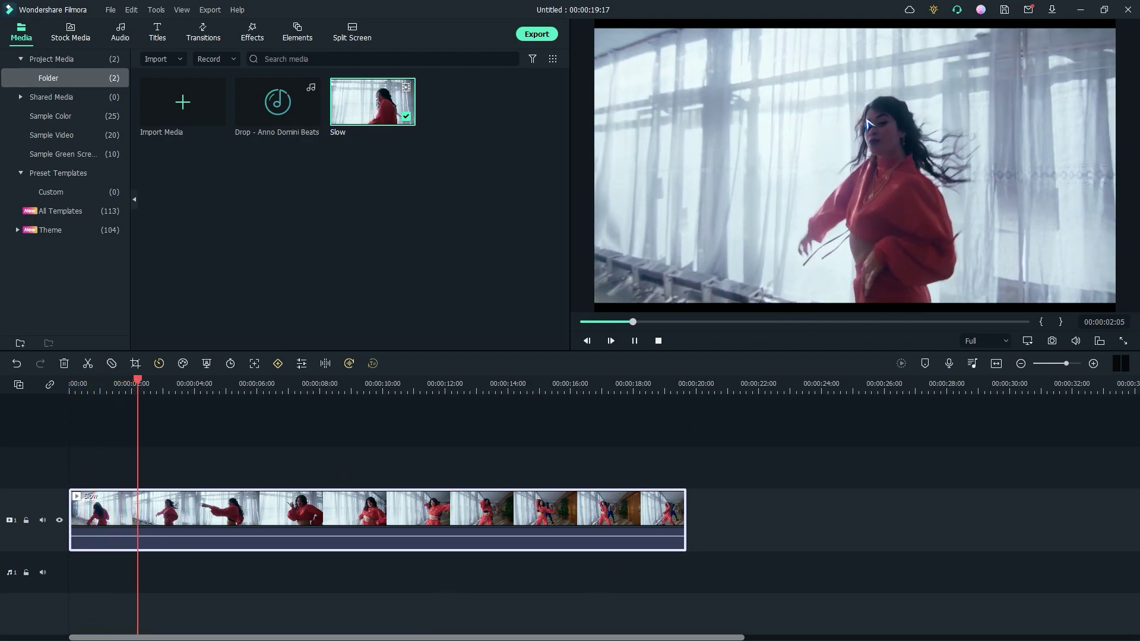
{"action": "key", "text": "space"}
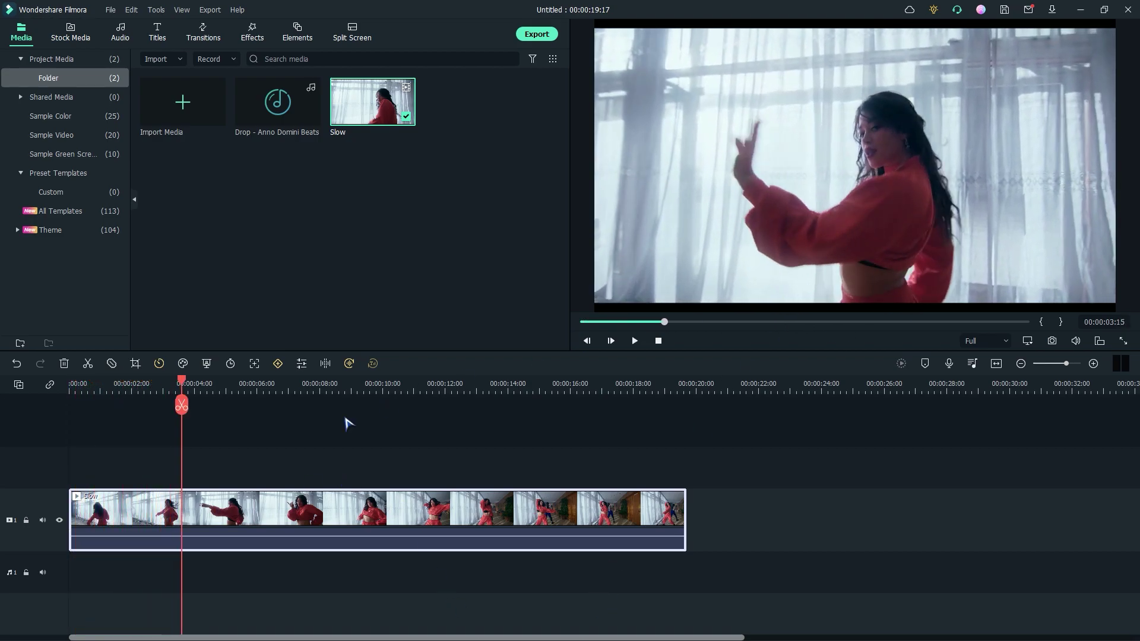
{"action": "left_click_drag", "start_coordinate": [277, 106], "coordinate": [70, 566]}
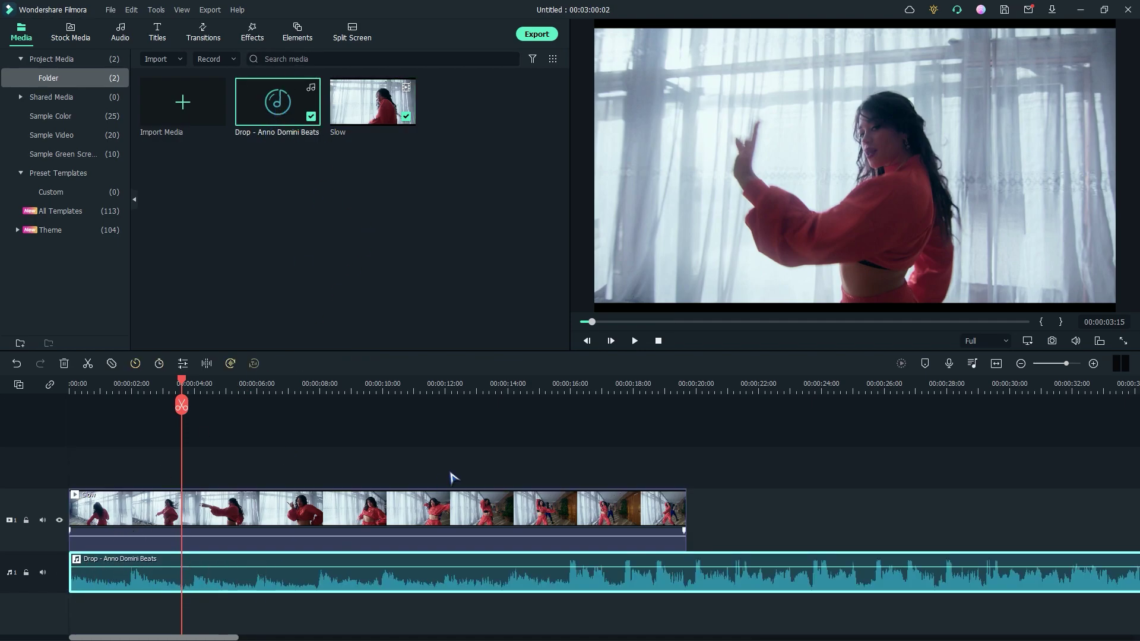
Listen for the wanted beat in the music, split the audio at 00:00:38:11 and ripple-delete the part before it
{"action": "left_click_drag", "start_coordinate": [477, 395], "coordinate": [319, 392]}
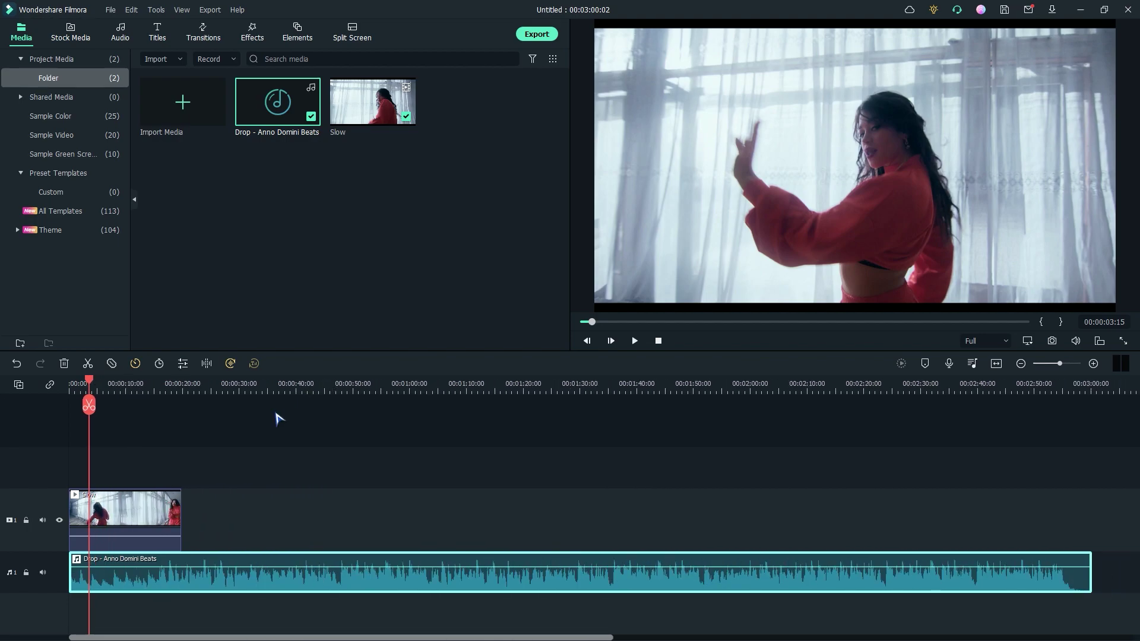
{"action": "left_click", "coordinate": [225, 383]}
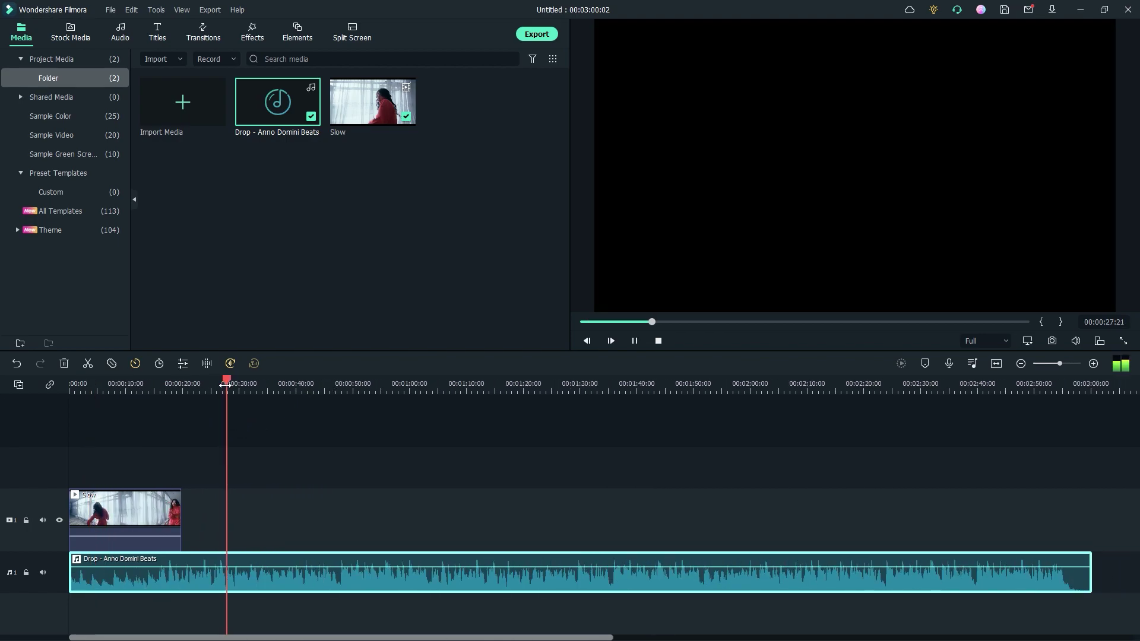
{"action": "left_click_drag", "start_coordinate": [213, 385], "coordinate": [257, 391]}
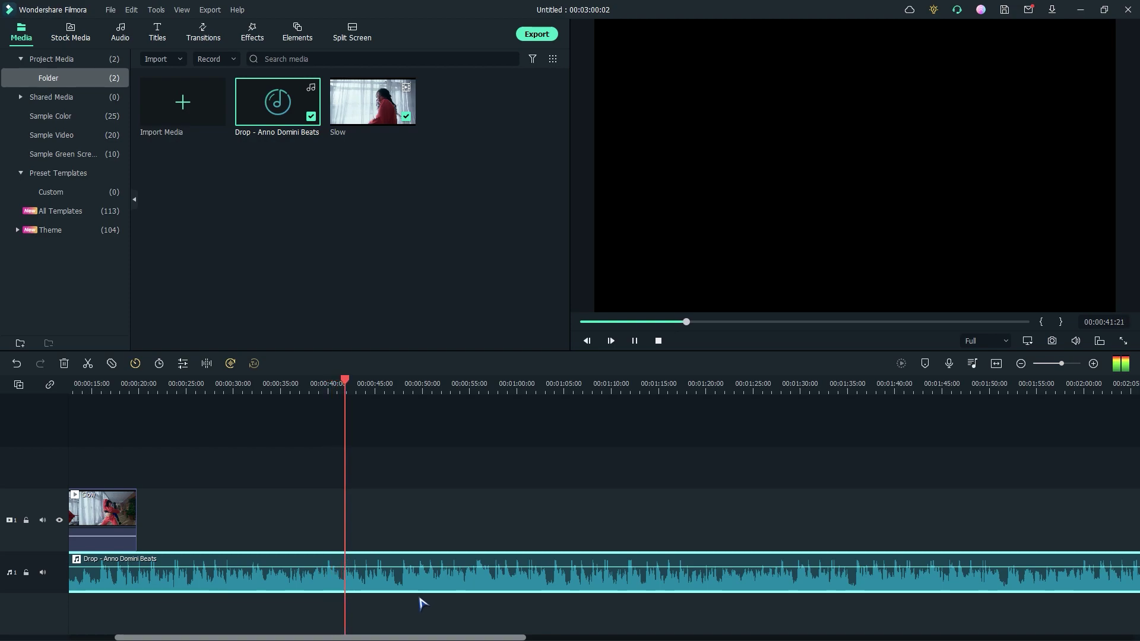
{"action": "left_click", "coordinate": [313, 385]}
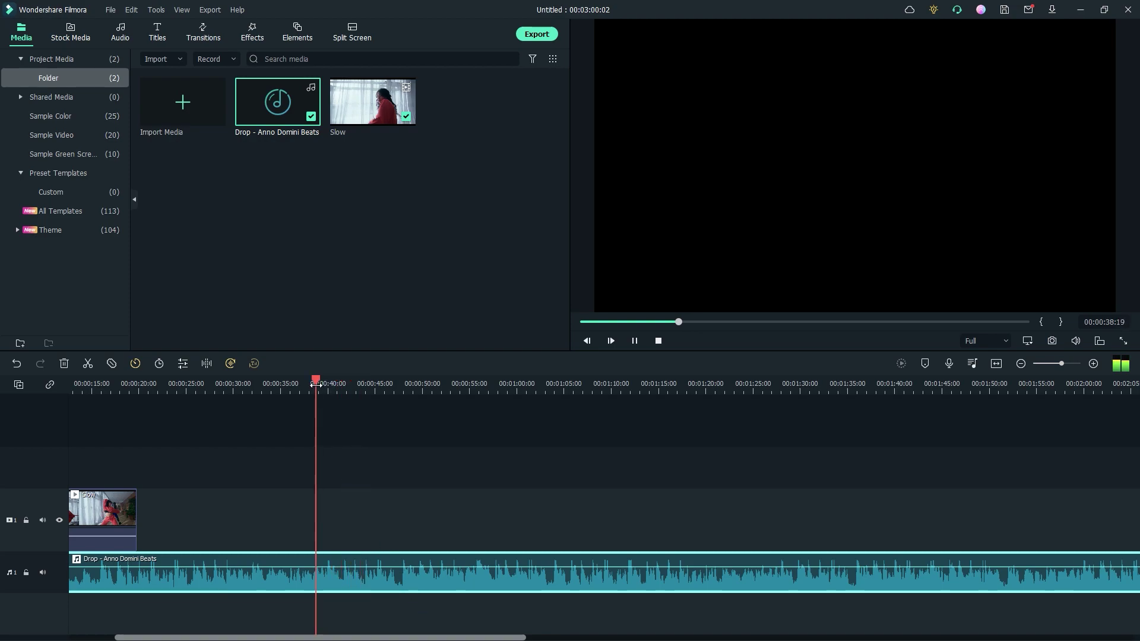
{"action": "left_click", "coordinate": [306, 384]}
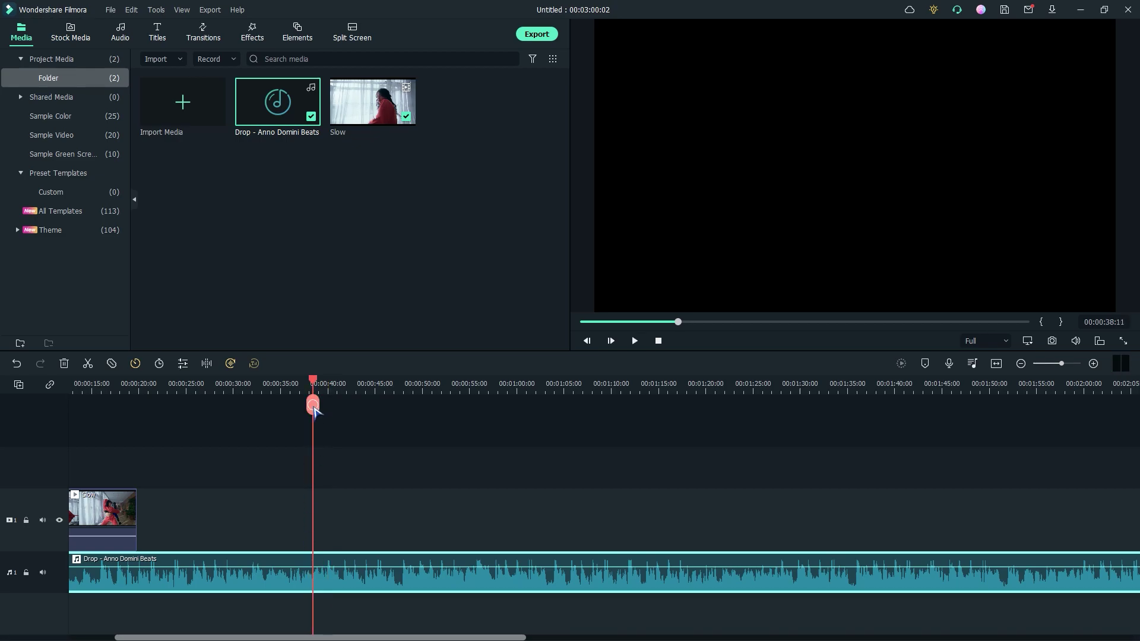
{"action": "left_click", "coordinate": [313, 405]}
{"action": "left_click", "coordinate": [261, 587]}
{"action": "key", "text": "Delete"}
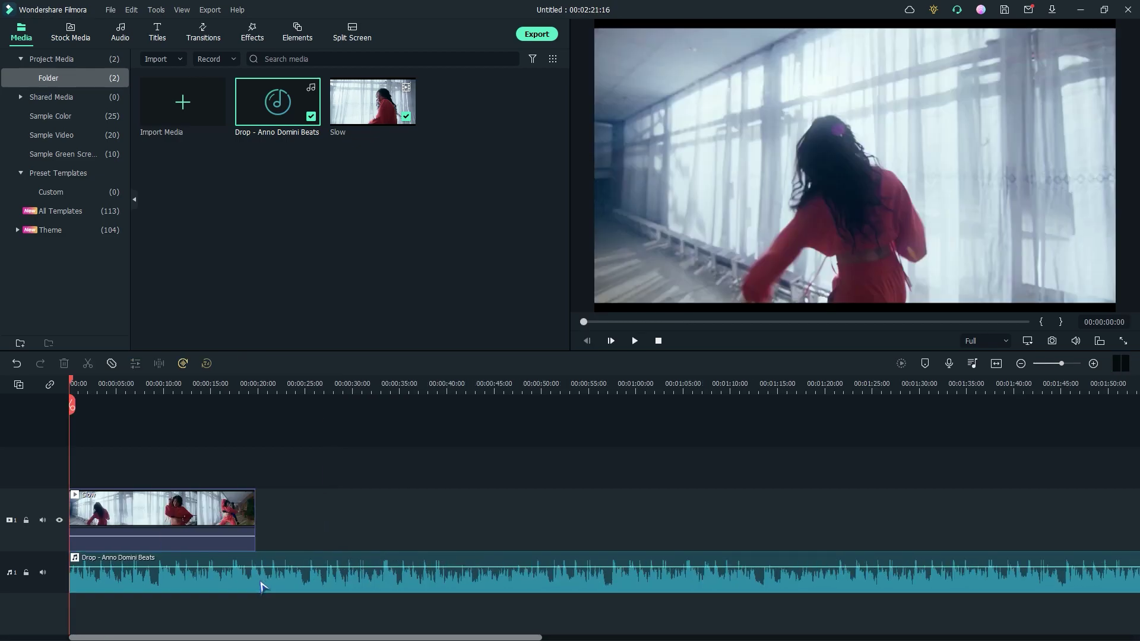
Split the music at 00:00:12:19 and delete everything after the cut
{"action": "left_click", "coordinate": [257, 587]}
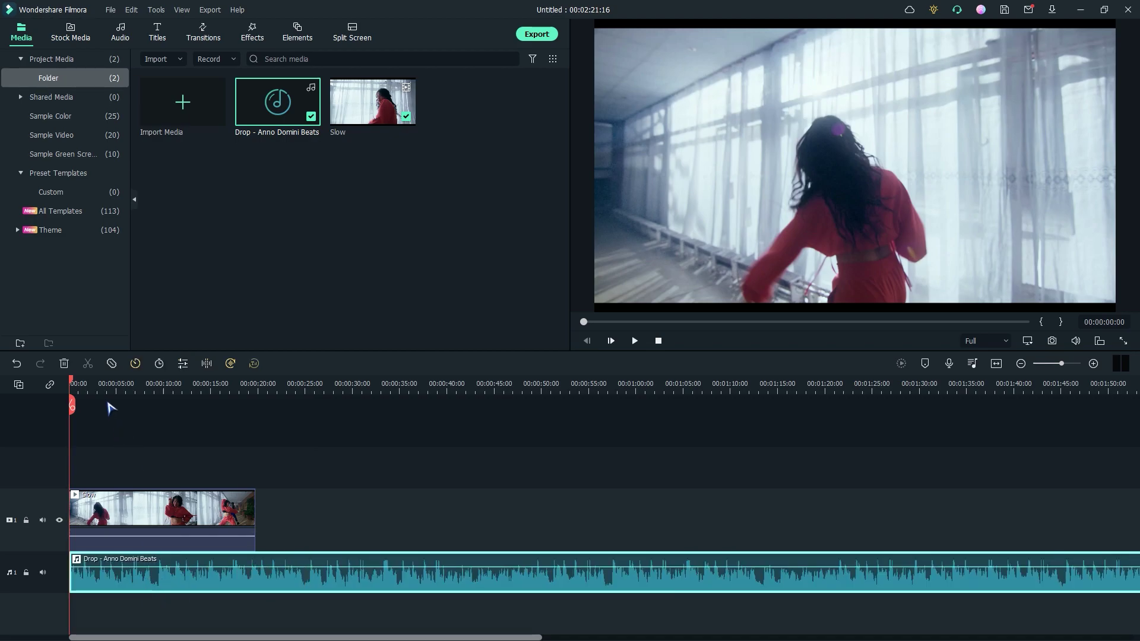
{"action": "left_click", "coordinate": [188, 415]}
{"action": "left_click_drag", "start_coordinate": [188, 414], "coordinate": [190, 416]}
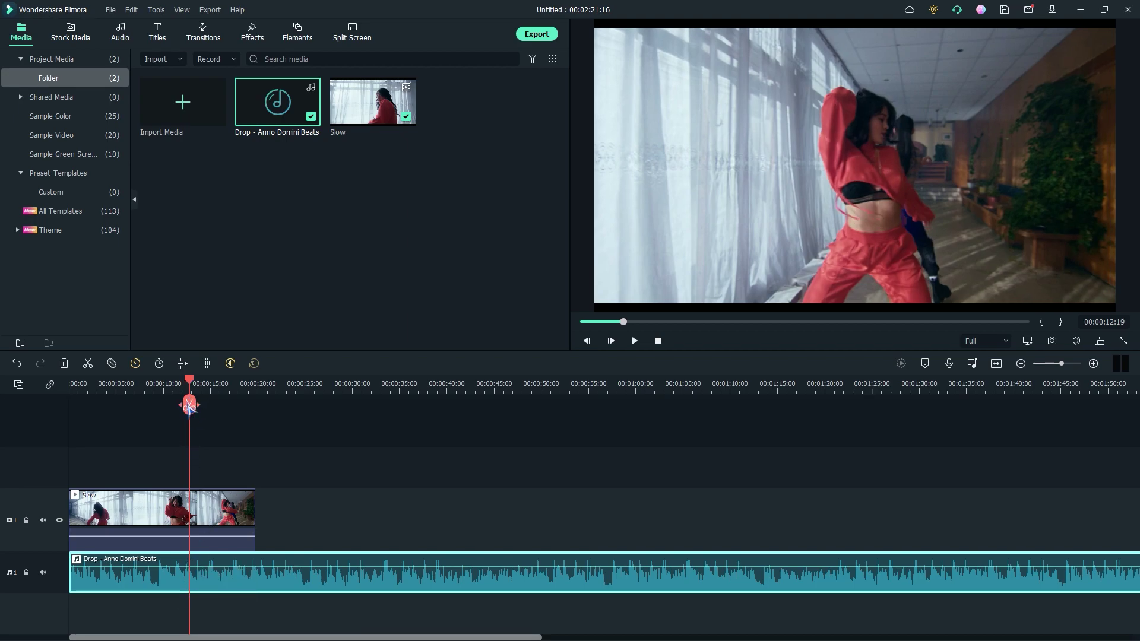
{"action": "left_click", "coordinate": [189, 406]}
{"action": "key", "text": "Delete"}
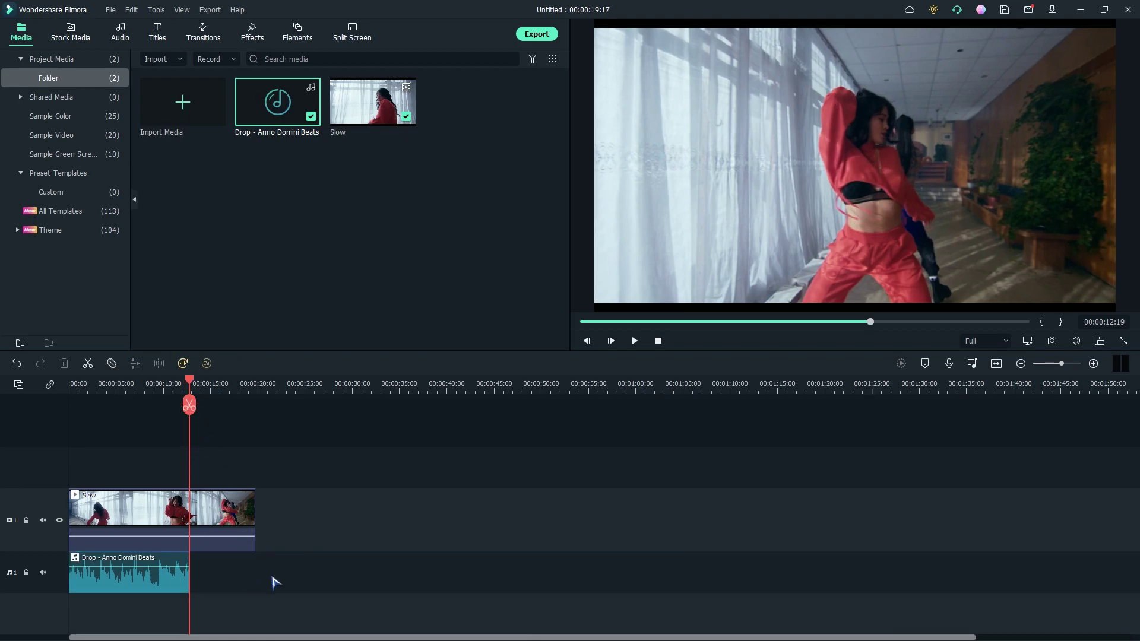
Increase the audio track's height to show the waveform in detail, and play the timeline through the end of the music
{"action": "left_click_drag", "start_coordinate": [188, 381], "coordinate": [69, 392]}
{"action": "left_click_drag", "start_coordinate": [142, 383], "coordinate": [245, 383]}
{"action": "mouse_move", "coordinate": [54, 488]}
{"action": "left_mouse_down"}
{"action": "mouse_move", "coordinate": [53, 518]}
{"action": "mouse_move", "coordinate": [51, 498]}
{"action": "left_mouse_up"}
{"action": "left_click", "coordinate": [995, 364]}
{"action": "left_click_drag", "start_coordinate": [176, 383], "coordinate": [425, 388]}
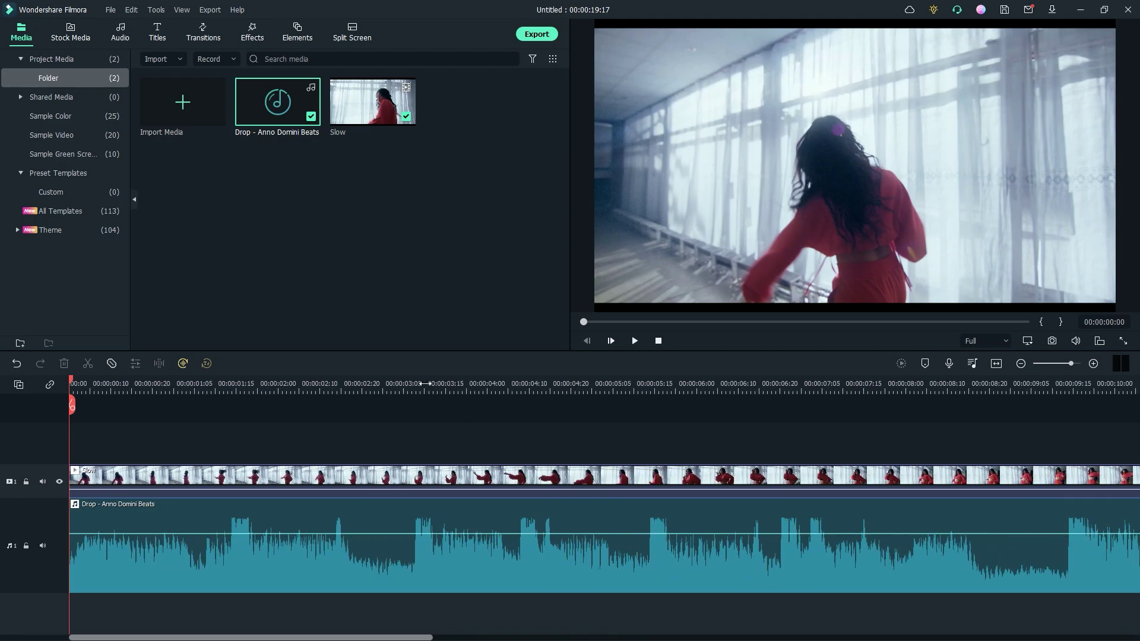
{"action": "key", "text": "space"}
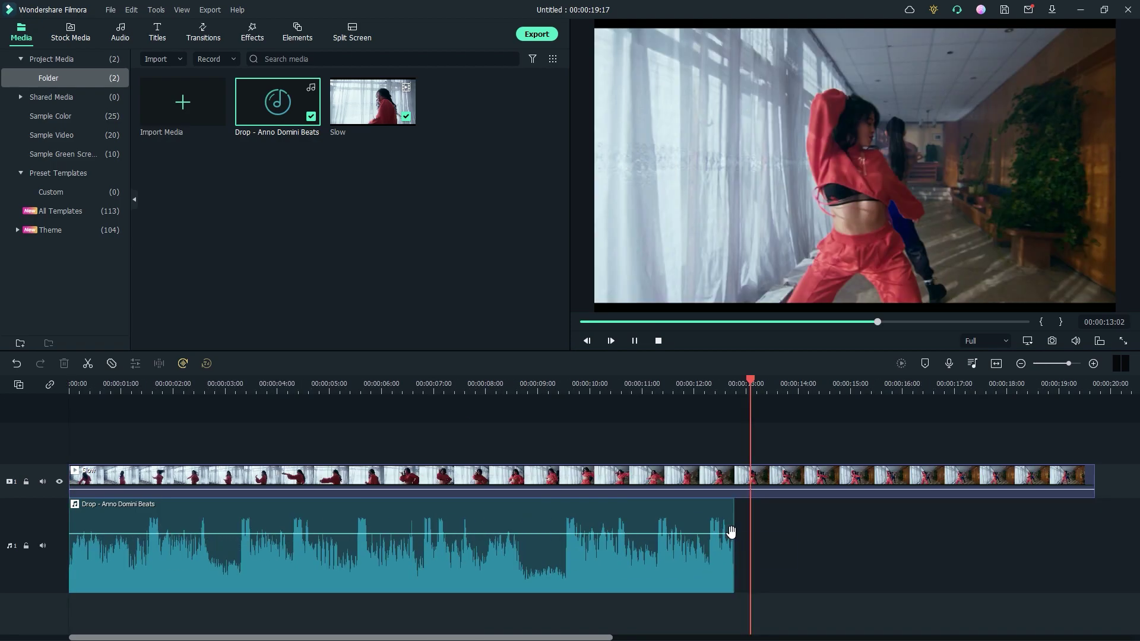
{"action": "key", "text": "space"}
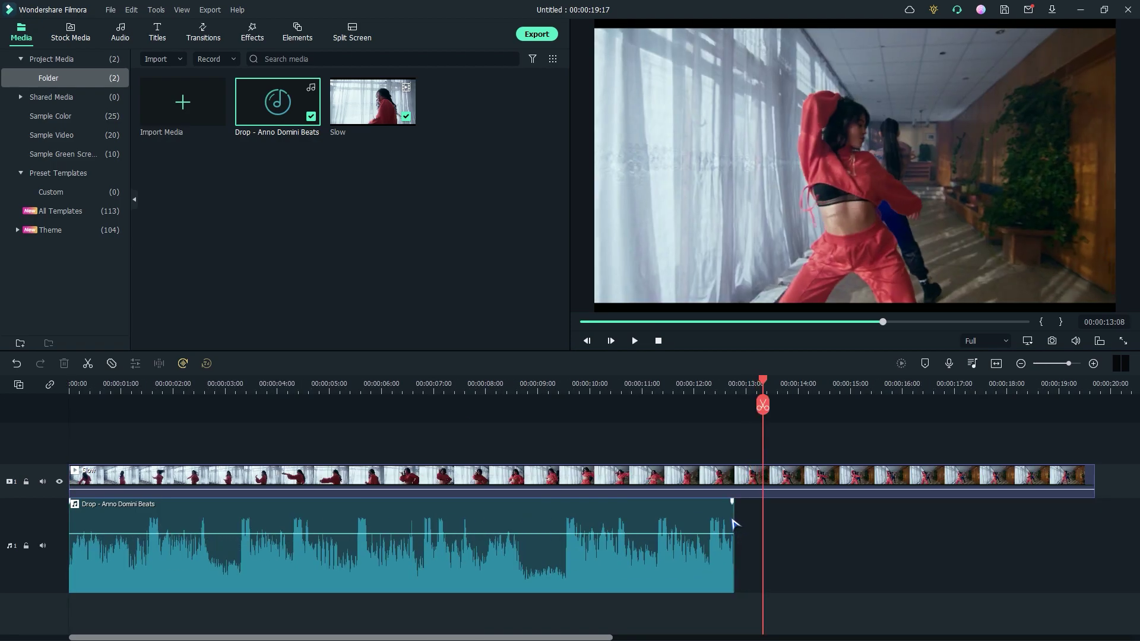
Extend the end of the music to about 00:00:14:10 and give it a fade-out of about 1 second
{"action": "left_click", "coordinate": [732, 522]}
{"action": "left_click_drag", "start_coordinate": [733, 526], "coordinate": [819, 534]}
{"action": "key", "text": "space"}
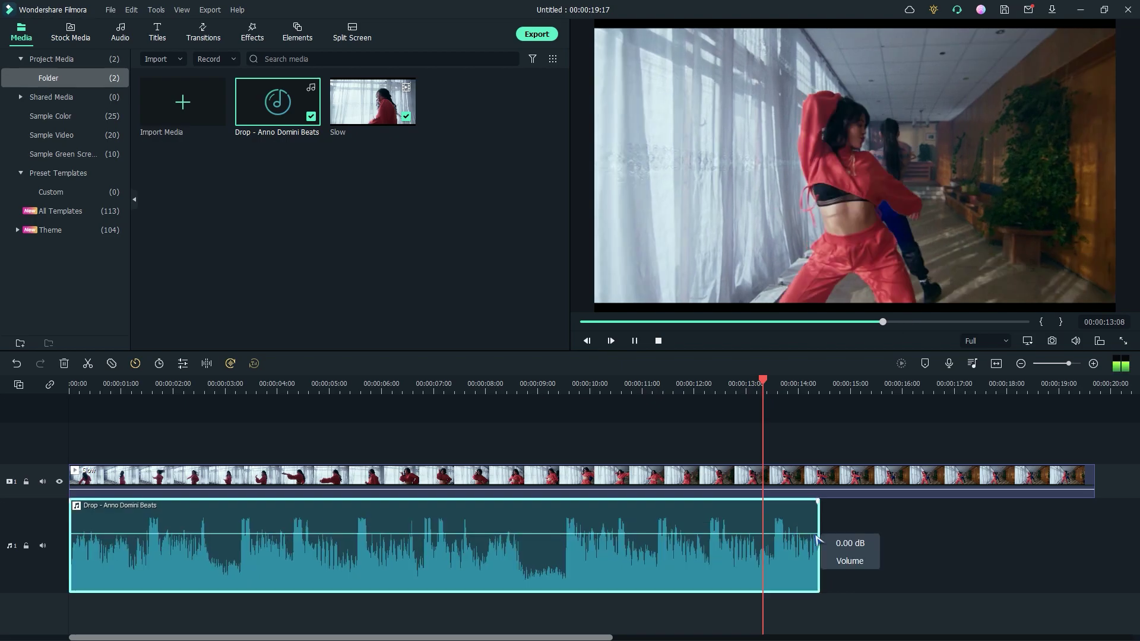
{"action": "key", "text": "space"}
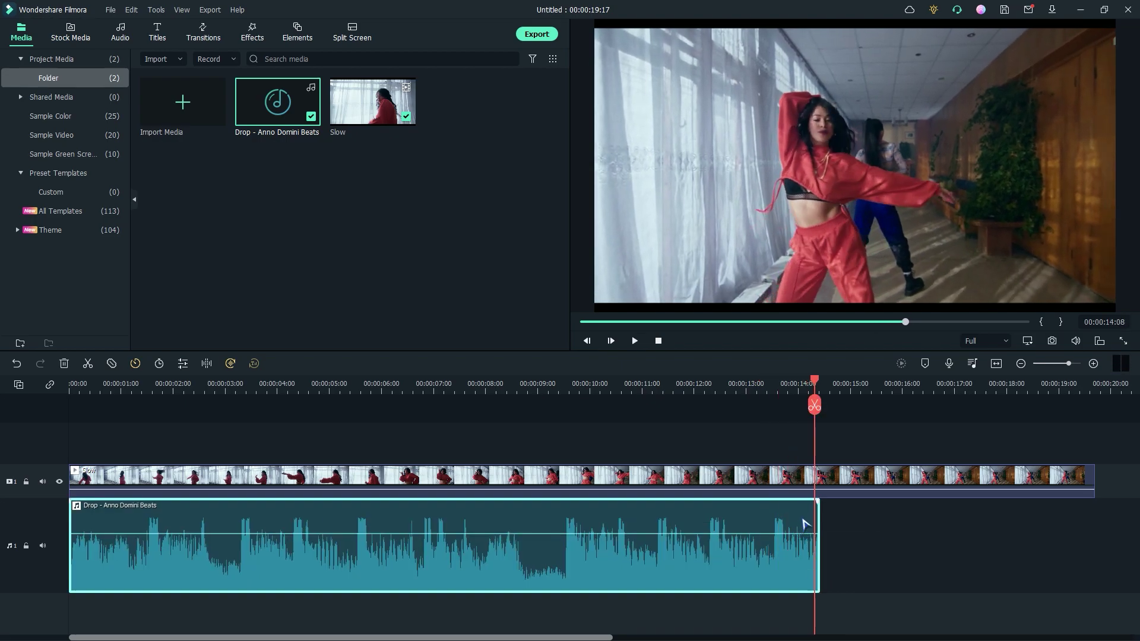
{"action": "left_click_drag", "start_coordinate": [817, 504], "coordinate": [765, 508]}
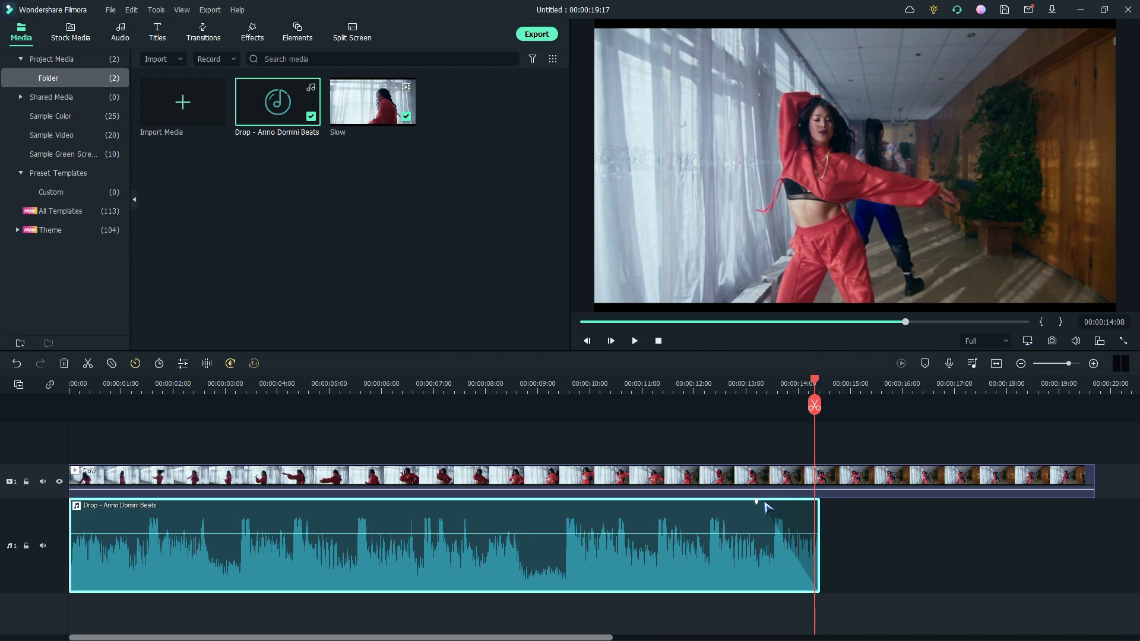
{"action": "left_click", "coordinate": [710, 384]}
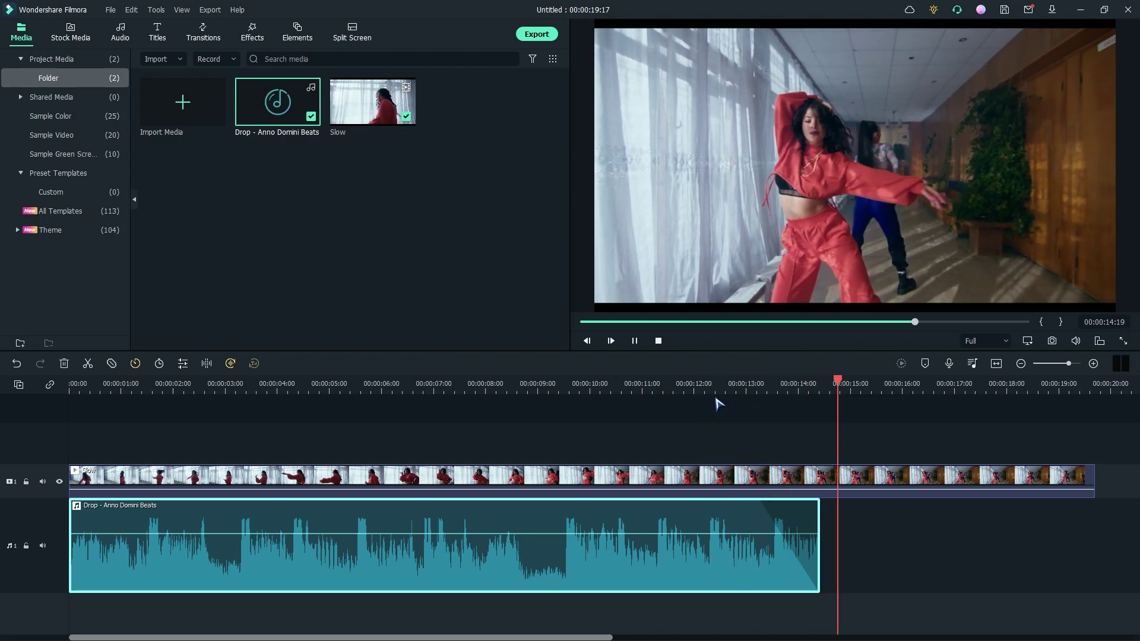
Stop playback and replay the music around 00:00:01:12 to find its first strong beat
{"action": "key", "text": "space"}
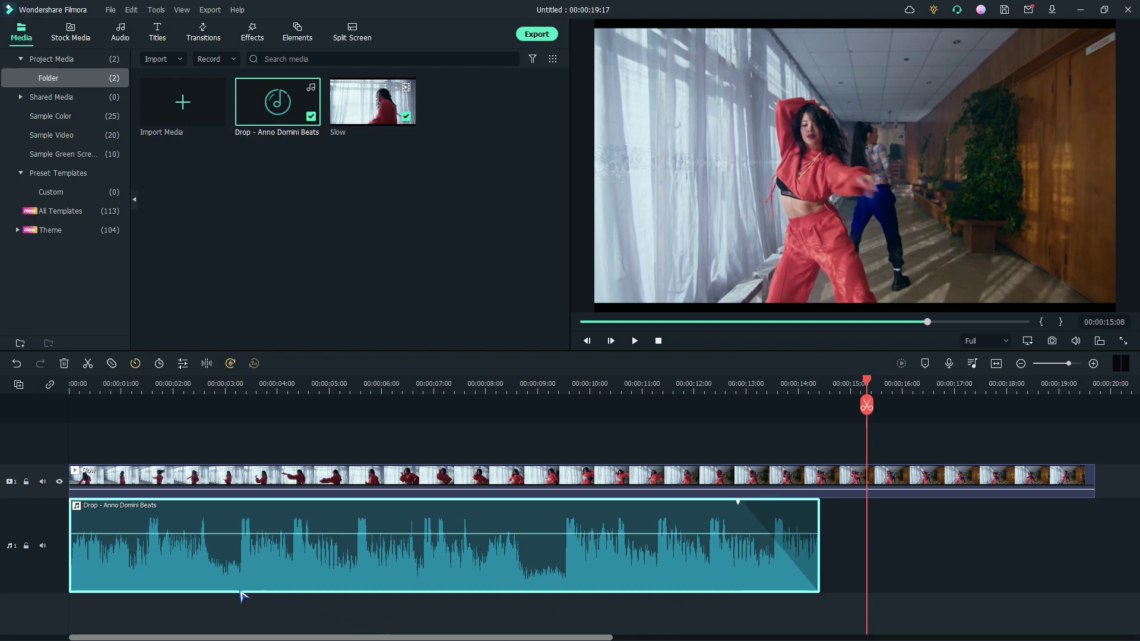
{"action": "left_click_drag", "start_coordinate": [126, 393], "coordinate": [145, 393]}
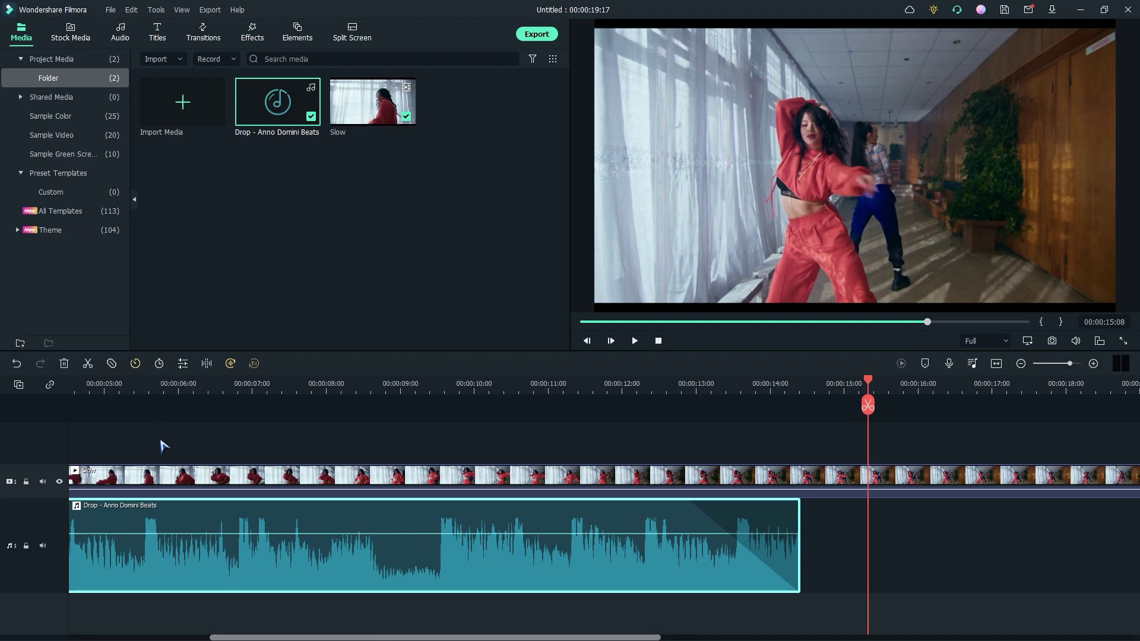
{"action": "left_click_drag", "start_coordinate": [308, 637], "coordinate": [168, 636]}
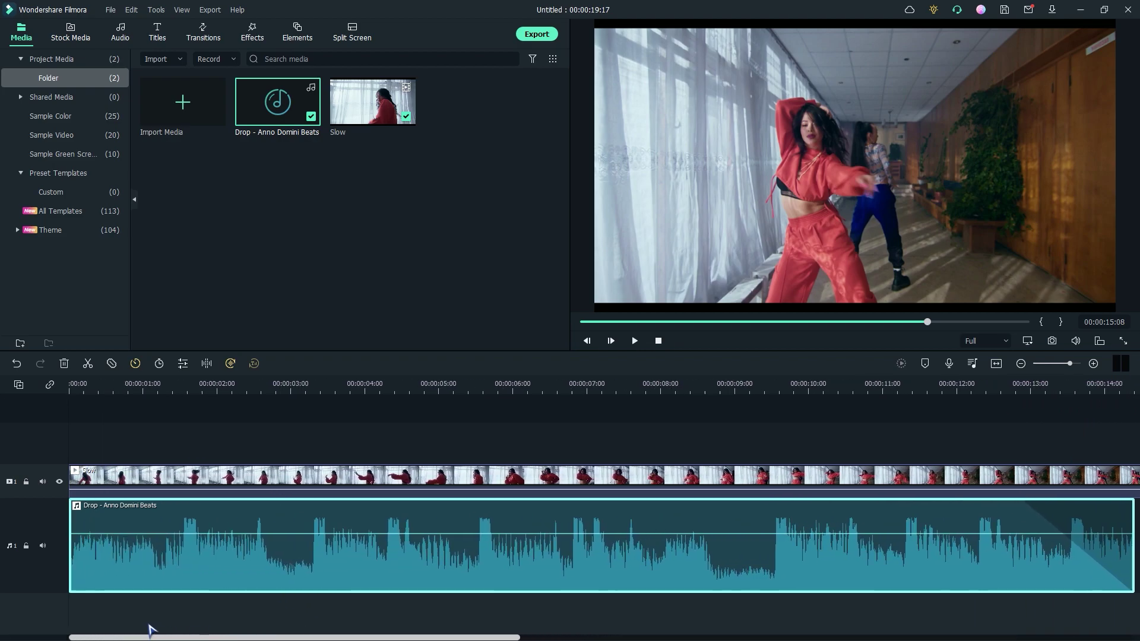
{"action": "left_click", "coordinate": [175, 387]}
{"action": "key", "text": "space"}
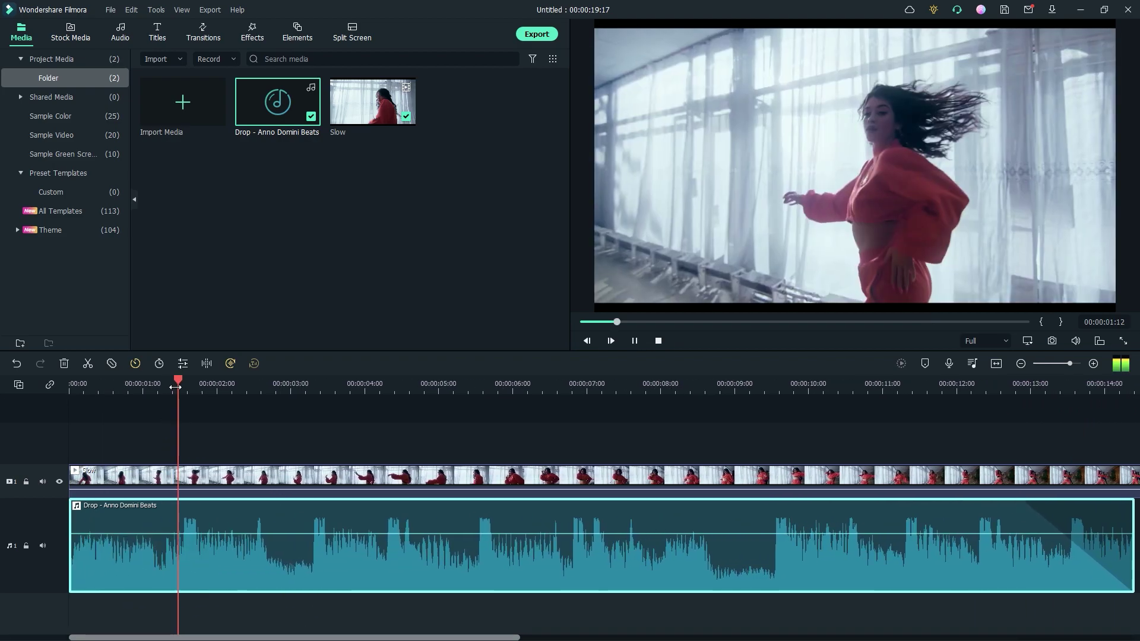
{"action": "left_click", "coordinate": [179, 386]}
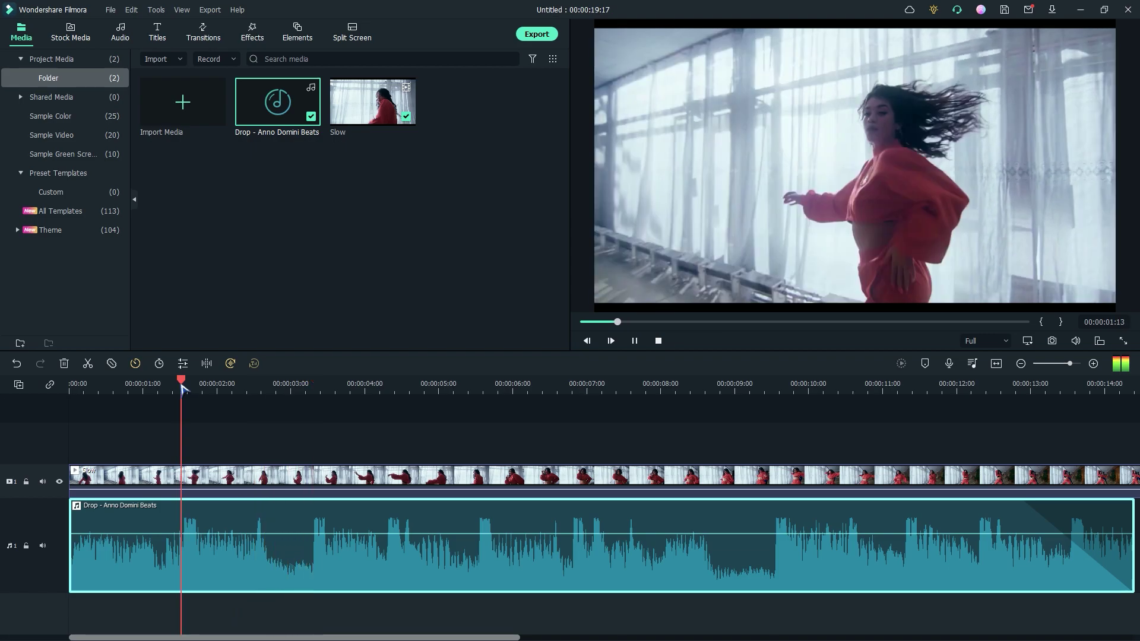
{"action": "left_click", "coordinate": [178, 386]}
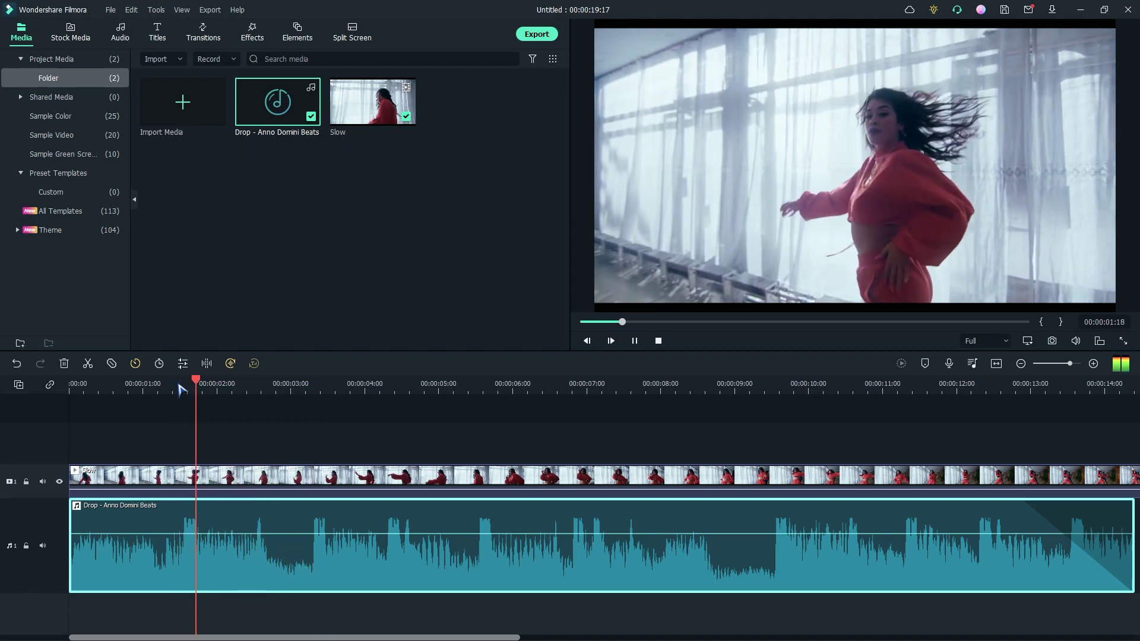
{"action": "key", "text": "space"}
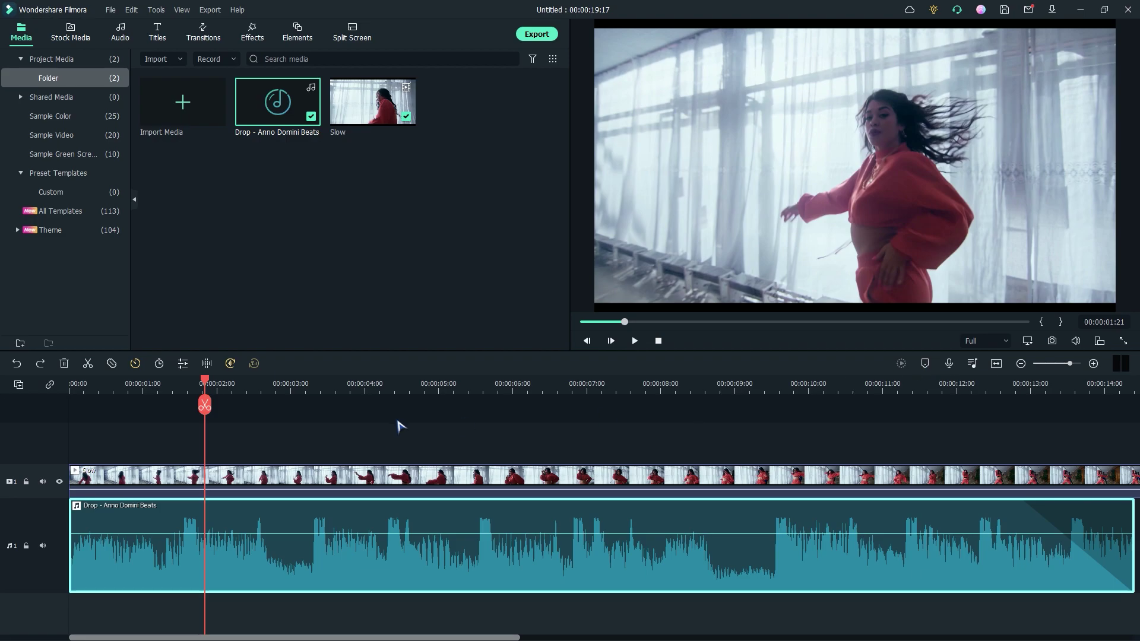
Play the music from 00:00:01:13 and add a marker on the audio clip at each strong beat until the music ends
{"action": "left_click", "coordinate": [181, 381]}
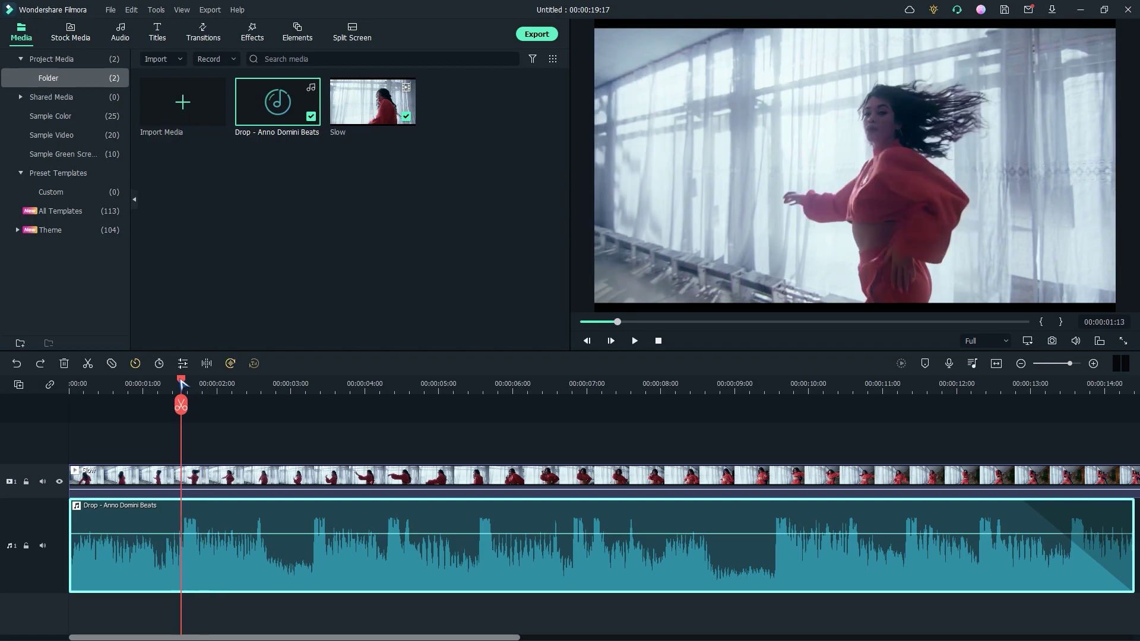
{"action": "key", "text": "space"}
{"action": "key", "text": "m"}
{"action": "key", "text": "m"}
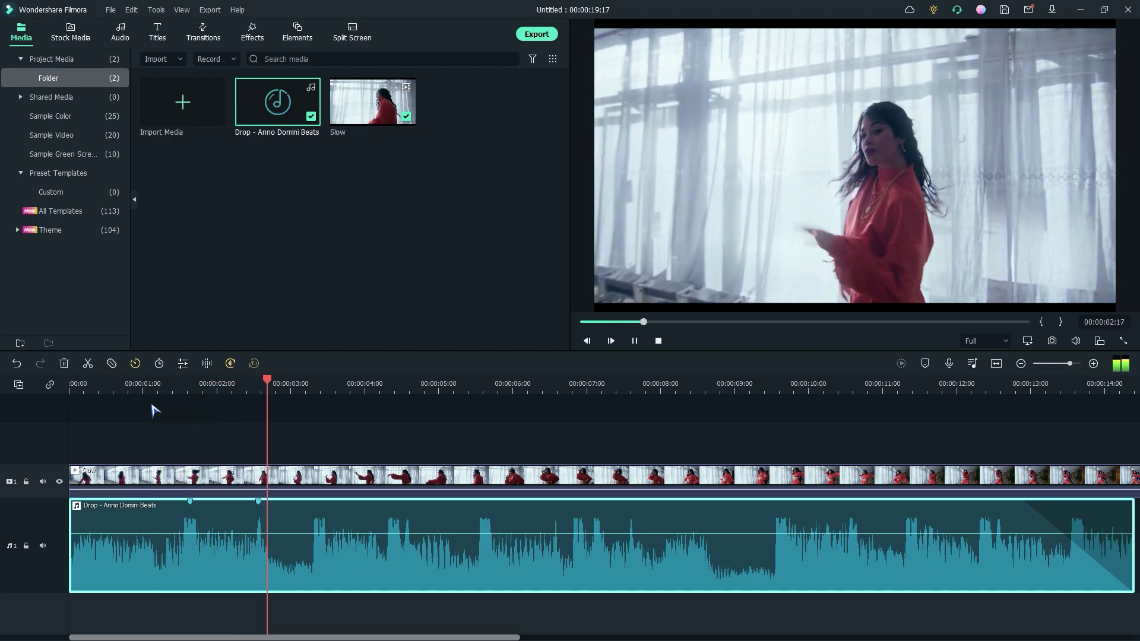
{"action": "key", "text": "m"}
{"action": "key", "text": "m"}
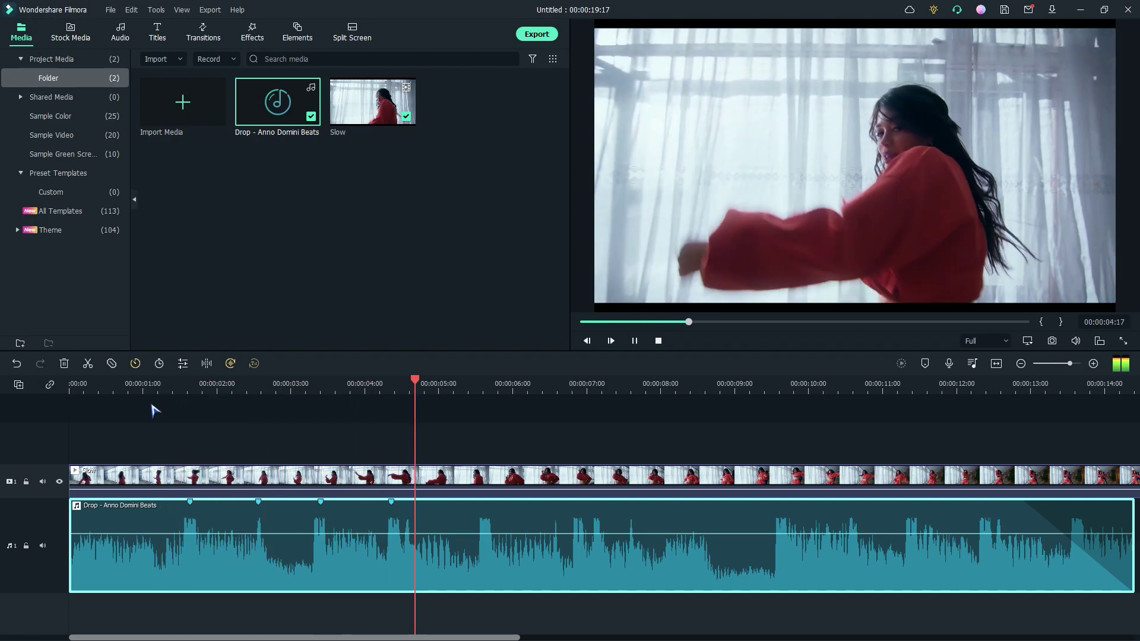
{"action": "key", "text": "m"}
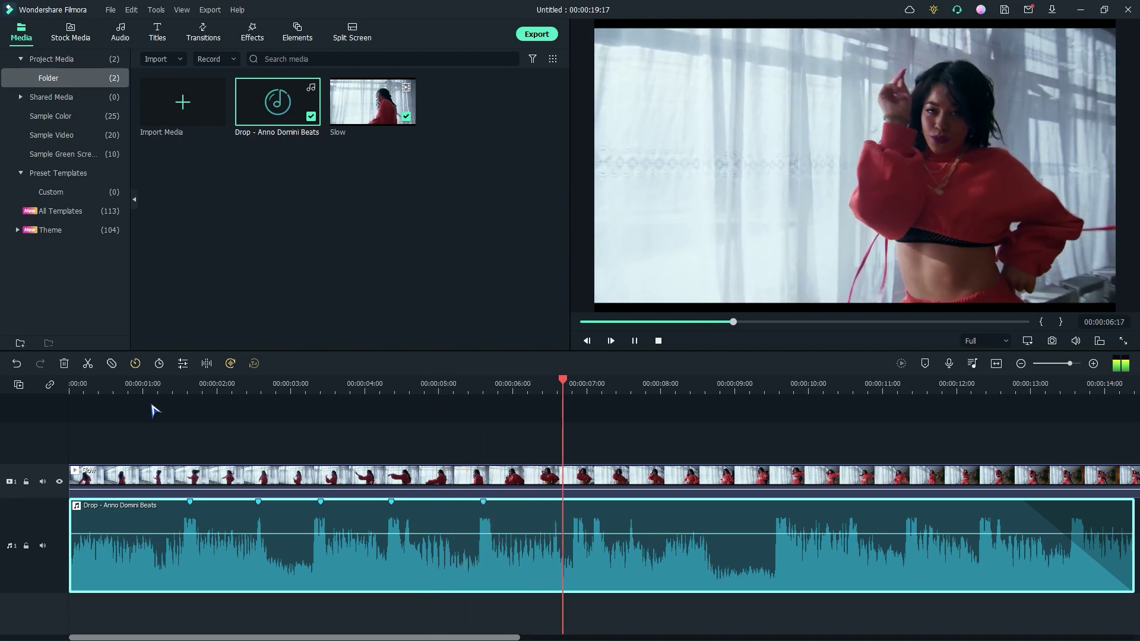
{"action": "key", "text": "m"}
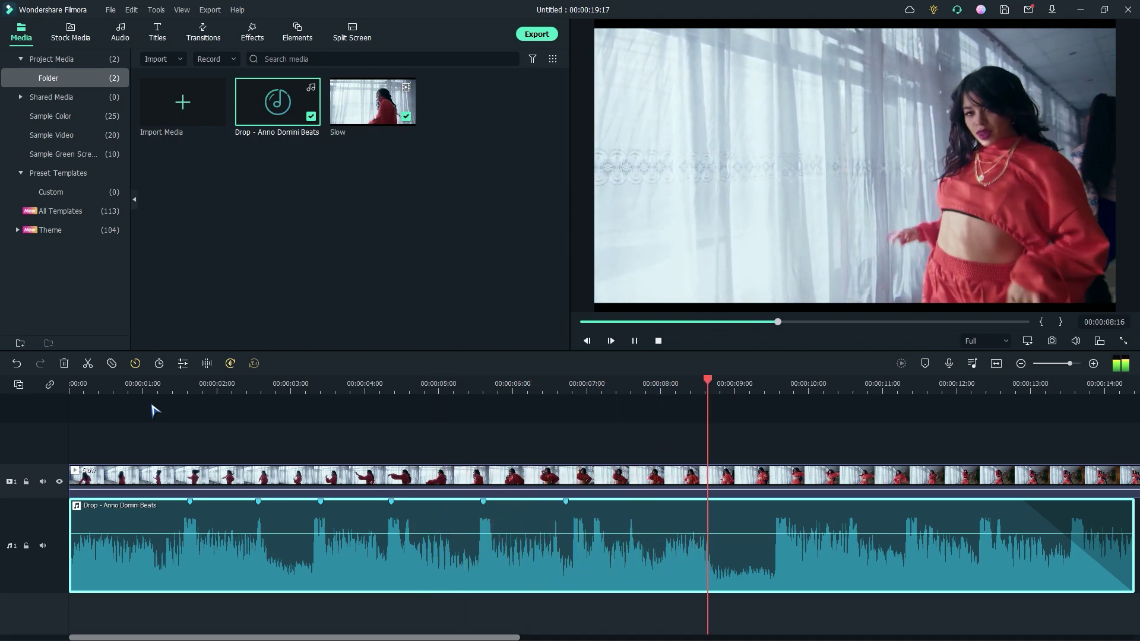
{"action": "key", "text": "m"}
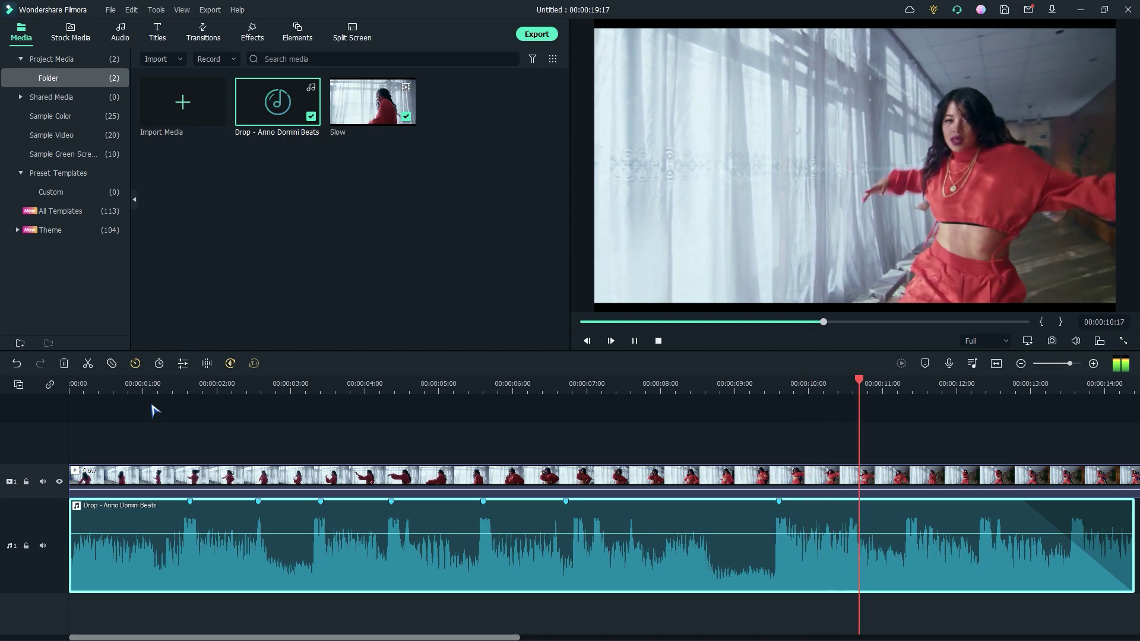
{"action": "key", "text": "m"}
{"action": "key", "text": "m"}
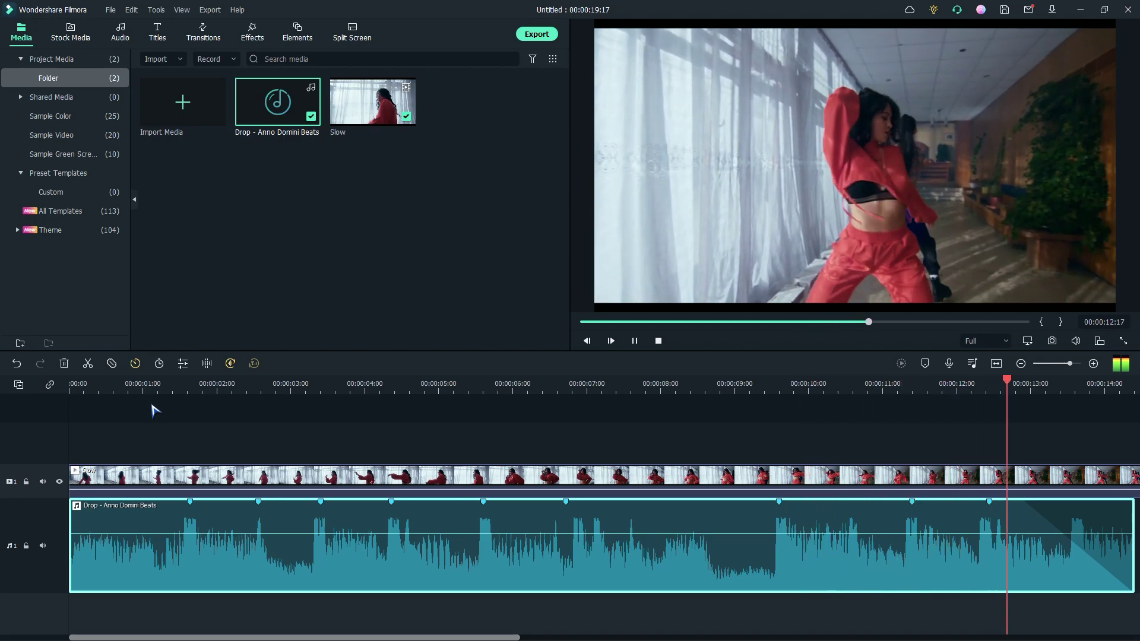
{"action": "key", "text": "m"}
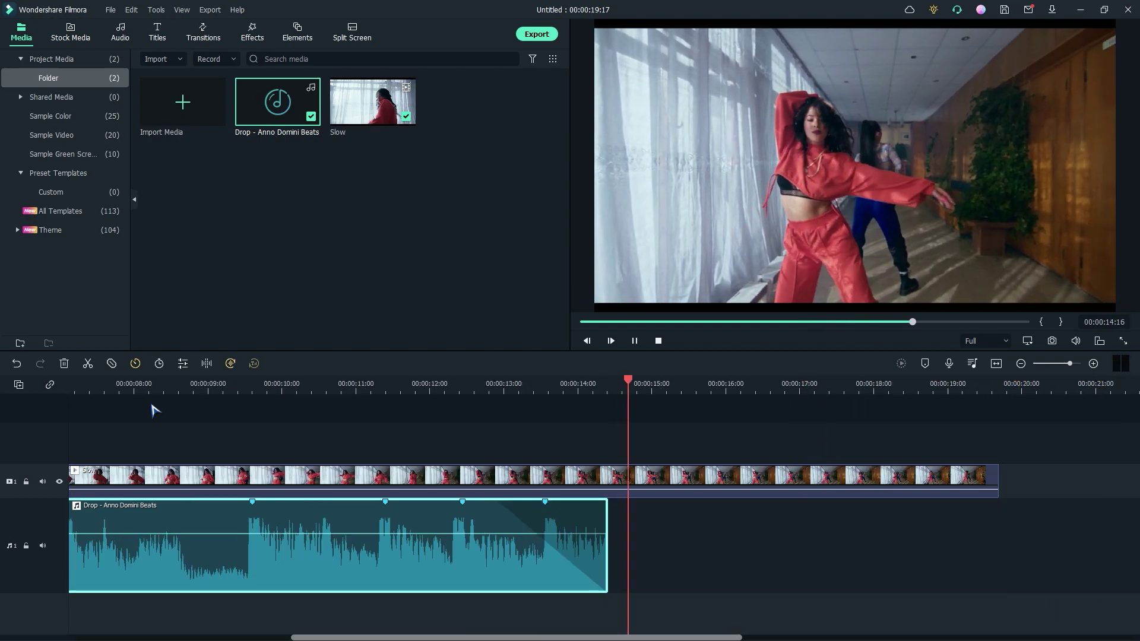
{"action": "key", "text": "space"}
Replay the music from about 00:00:10:10 and add a marker on the beat at 00:00:10:14
{"action": "left_click", "coordinate": [309, 384]}
{"action": "key", "text": "space"}
{"action": "left_click", "coordinate": [321, 386]}
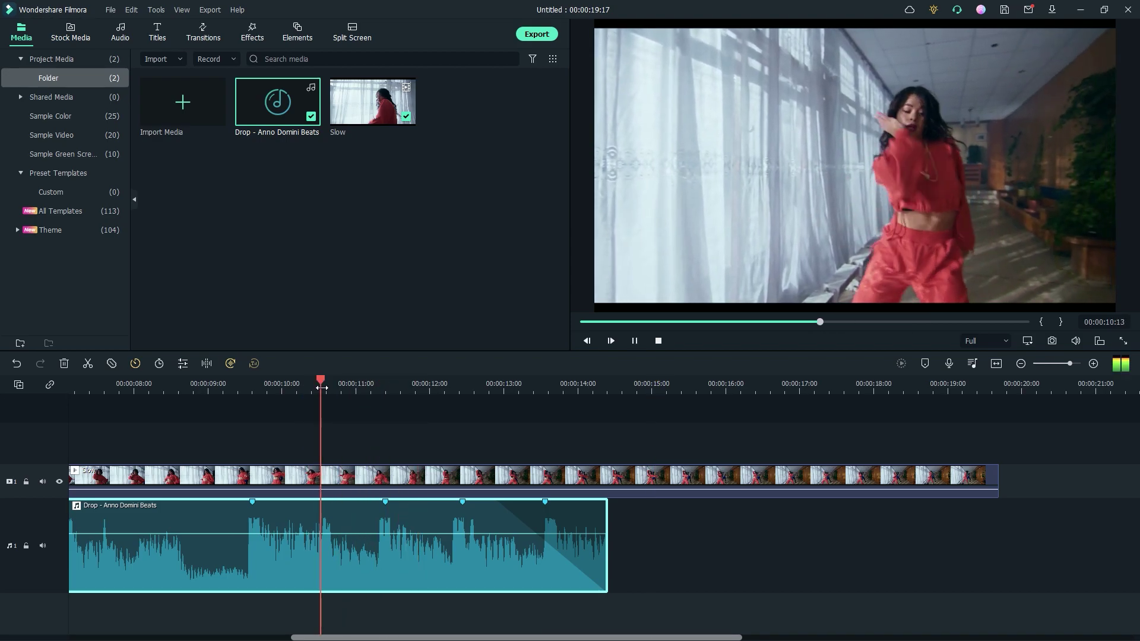
{"action": "key", "text": "space"}
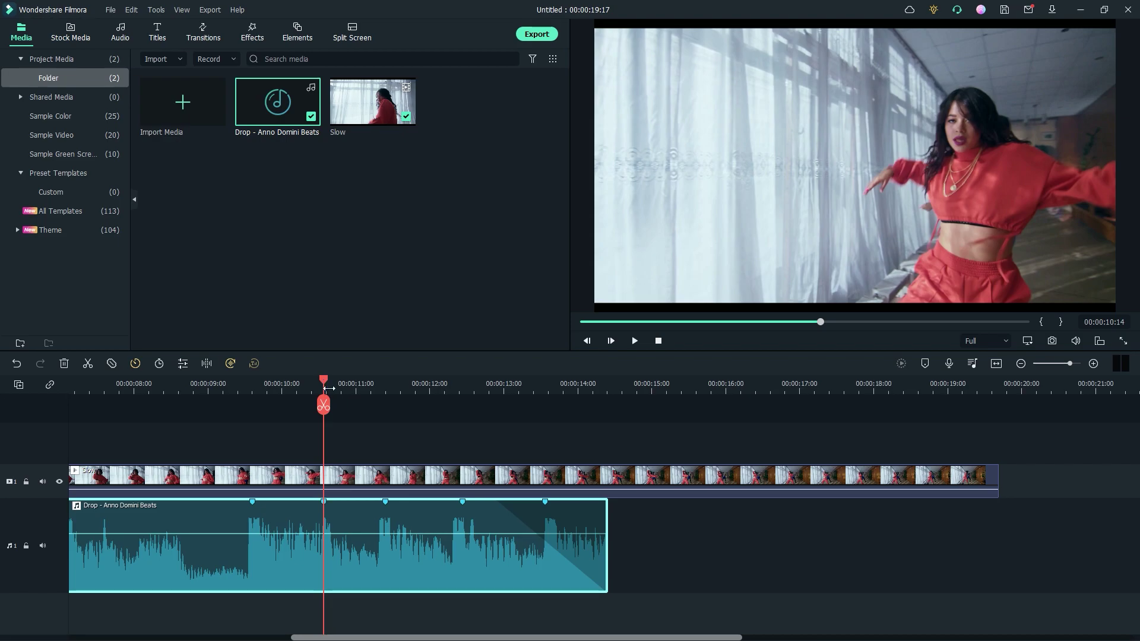
{"action": "left_click", "coordinate": [492, 533]}
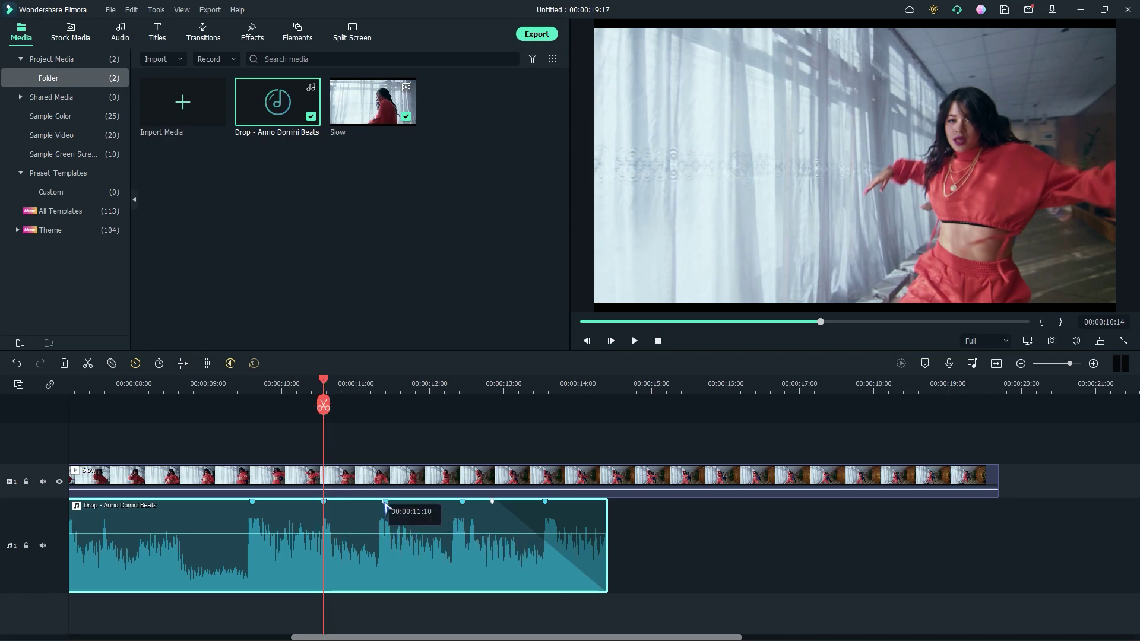
Move the two markers after 11 and 12 seconds to 00:00:11:08 and 00:00:12:09, and delete the last marker at 00:00:13:14
{"action": "left_click_drag", "start_coordinate": [387, 503], "coordinate": [382, 502]}
{"action": "left_click", "coordinate": [380, 503]}
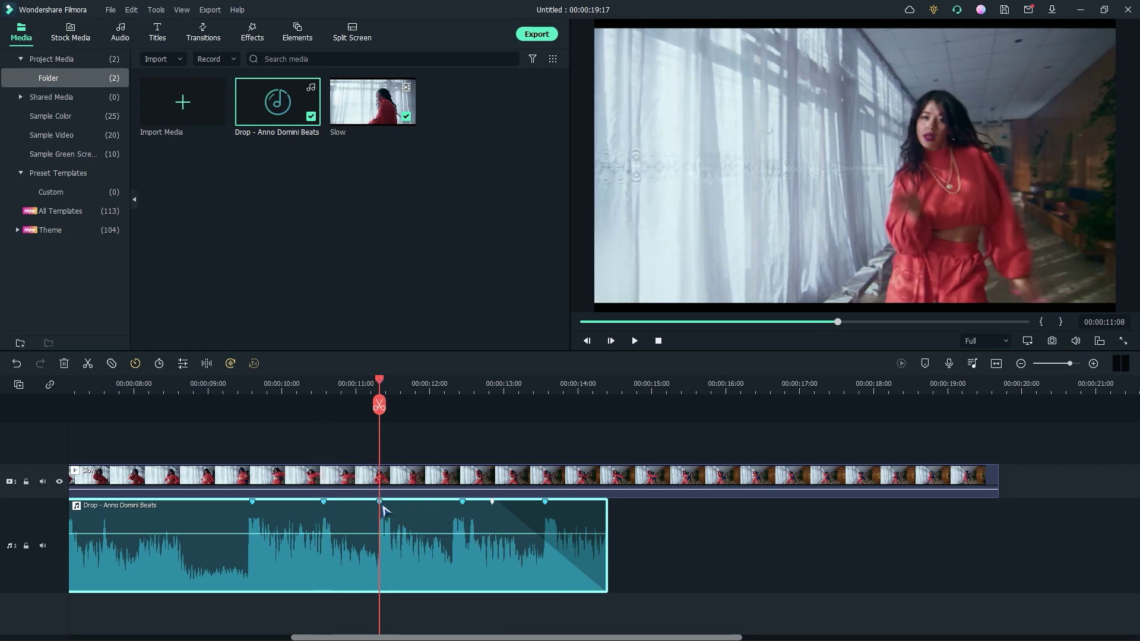
{"action": "key", "text": "space"}
{"action": "key", "text": "space"}
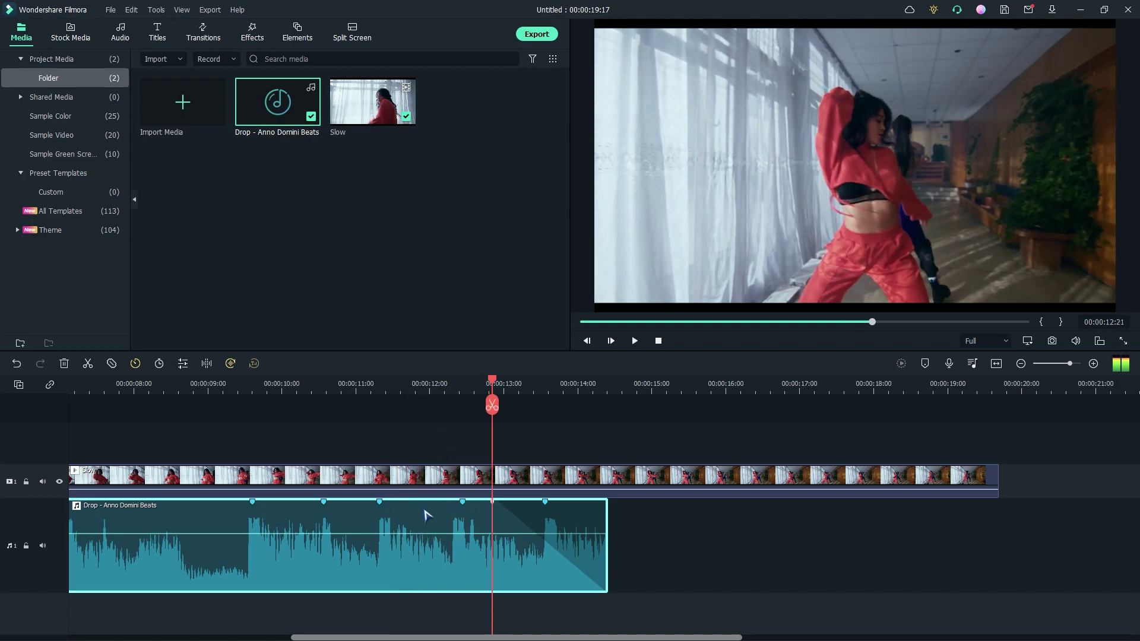
{"action": "left_click", "coordinate": [463, 503]}
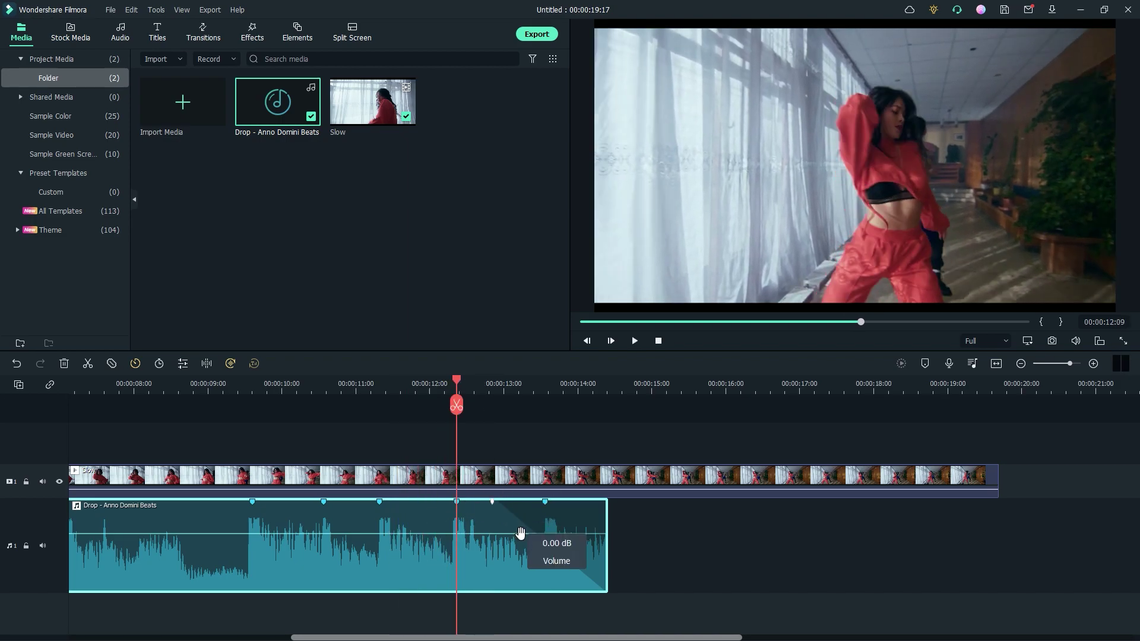
{"action": "right_click", "coordinate": [546, 502]}
{"action": "left_click", "coordinate": [546, 517]}
Move the marker just before 7 seconds onto its beat at about 00:00:06:20, and add another marker at 00:00:07:03
{"action": "left_click_drag", "start_coordinate": [367, 637], "coordinate": [192, 637]}
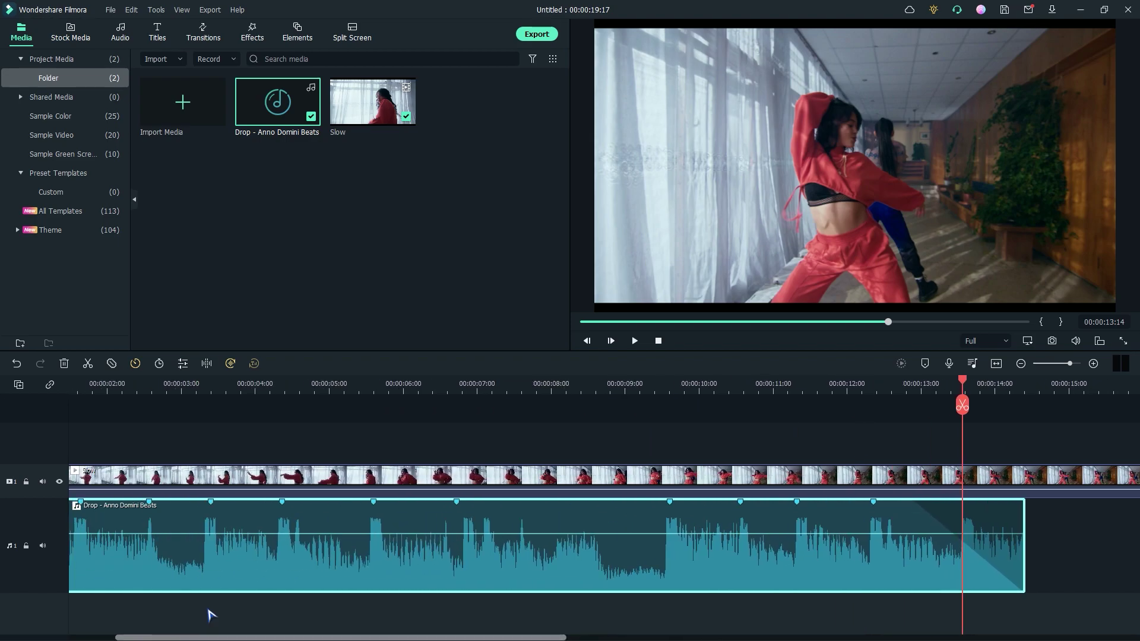
{"action": "left_click", "coordinate": [444, 387]}
{"action": "key", "text": "space"}
{"action": "key", "text": "space"}
{"action": "left_click_drag", "start_coordinate": [457, 503], "coordinate": [463, 504]}
{"action": "left_click_drag", "start_coordinate": [559, 383], "coordinate": [485, 384]}
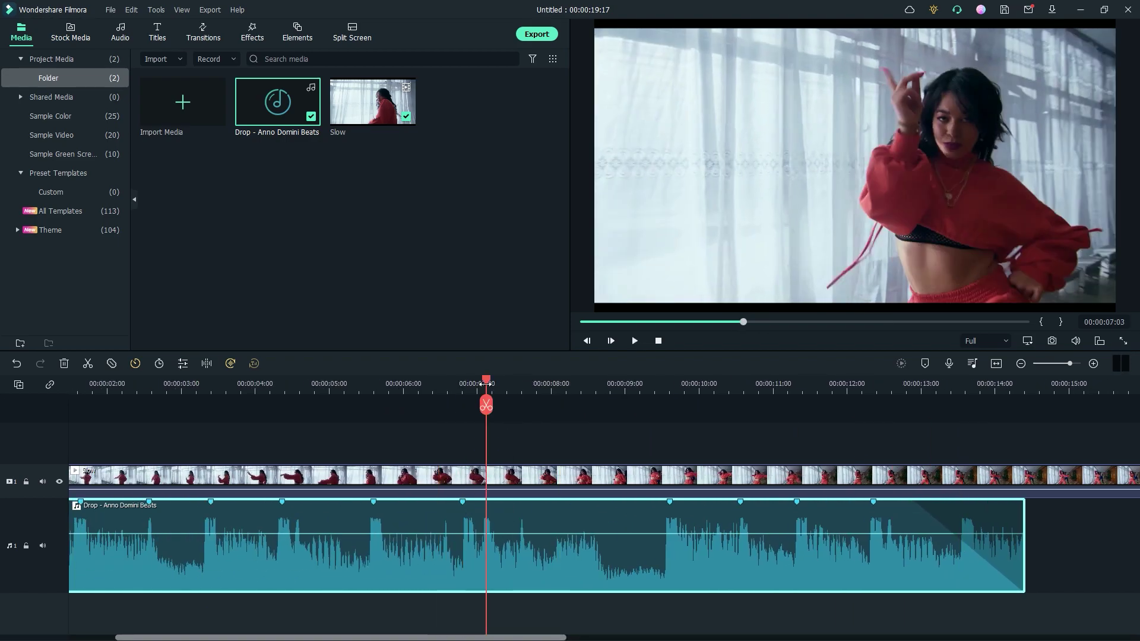
Check the marker near 00:00:05:13 and align the markers just after 3 and 4 seconds with the starts of their beats
{"action": "left_click", "coordinate": [367, 390]}
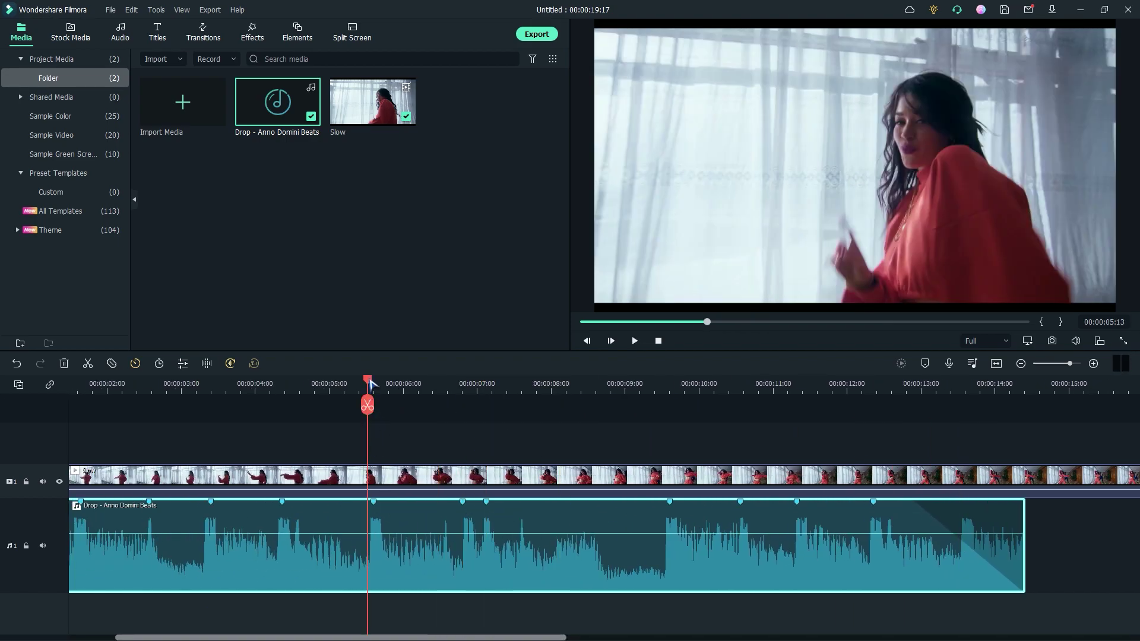
{"action": "left_click", "coordinate": [374, 502]}
{"action": "left_click", "coordinate": [276, 386]}
{"action": "left_click_drag", "start_coordinate": [277, 383], "coordinate": [278, 488]}
{"action": "left_click", "coordinate": [206, 391]}
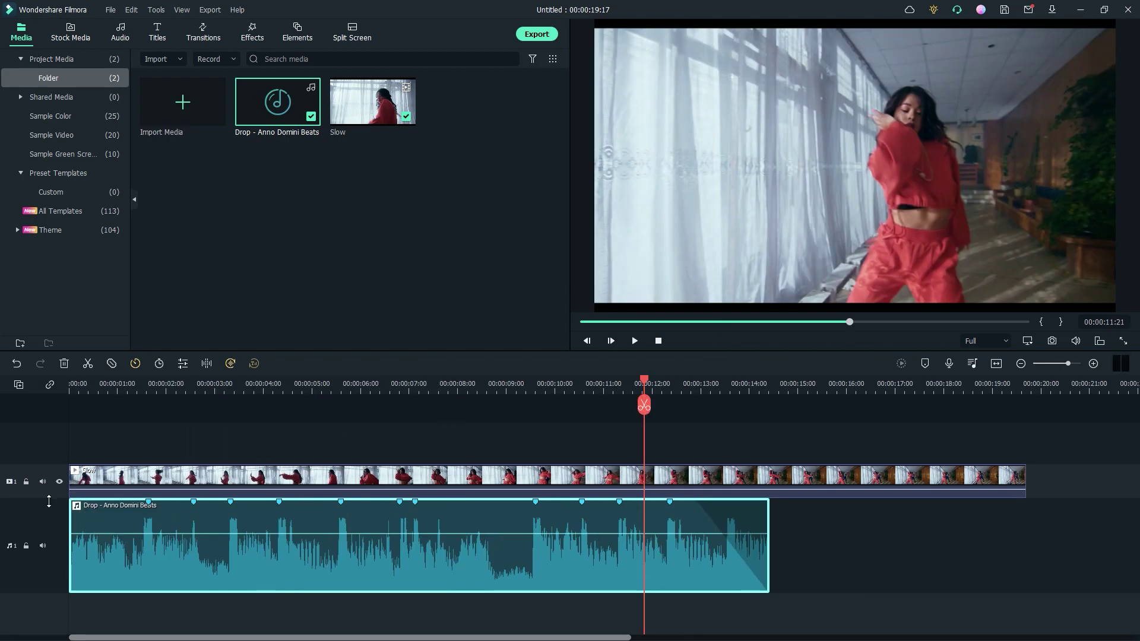
Increase the video track's height and split the slow-motion clip at the first music marker, 00:00:01:16
{"action": "left_click_drag", "start_coordinate": [49, 501], "coordinate": [62, 453]}
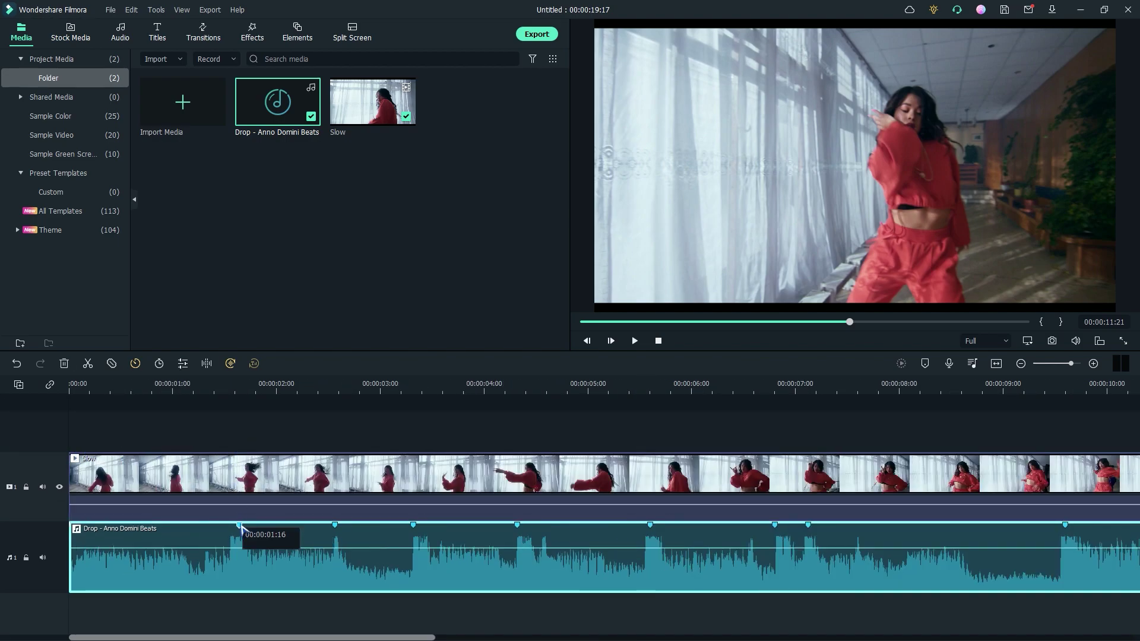
{"action": "left_click", "coordinate": [240, 526]}
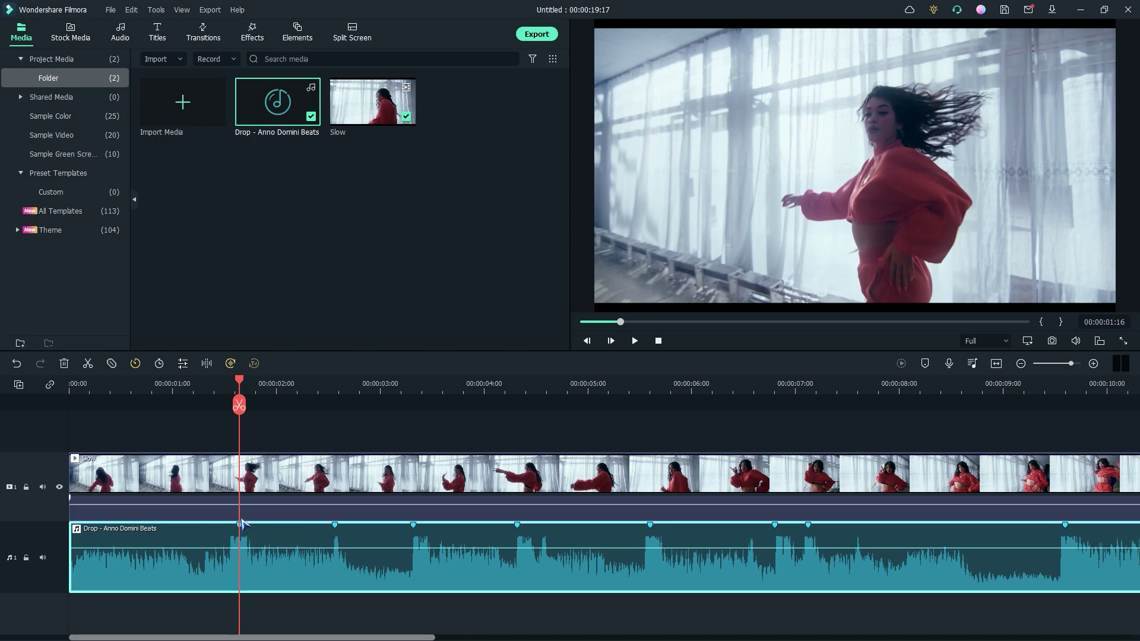
{"action": "scroll", "coordinate": [178, 388], "scroll_direction": "up", "scroll_amount": 3}
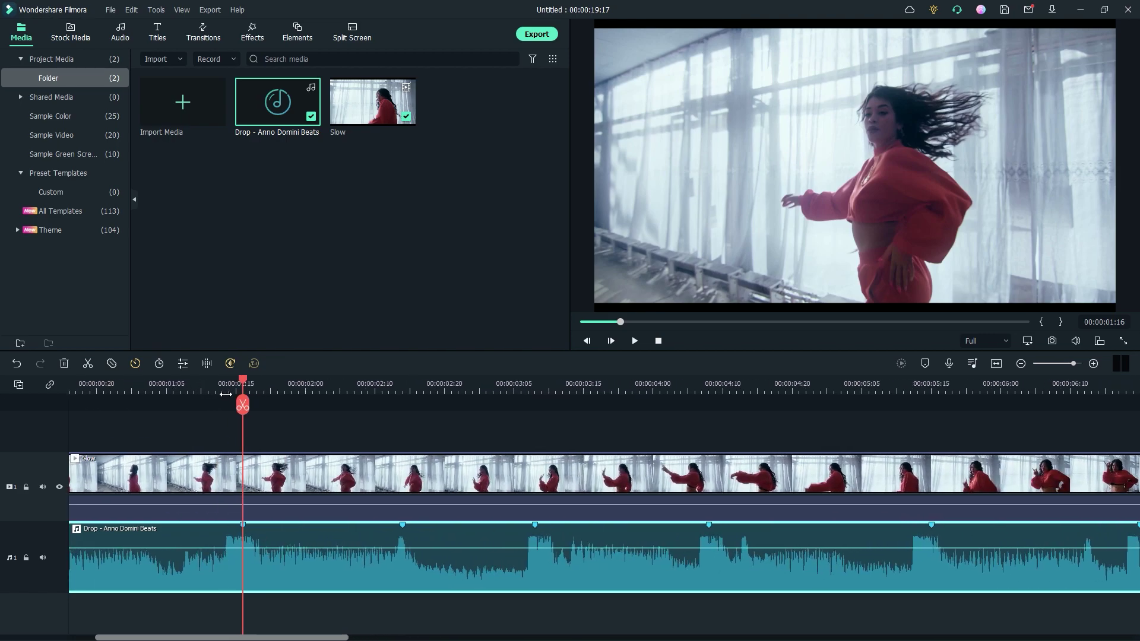
{"action": "left_click", "coordinate": [247, 482]}
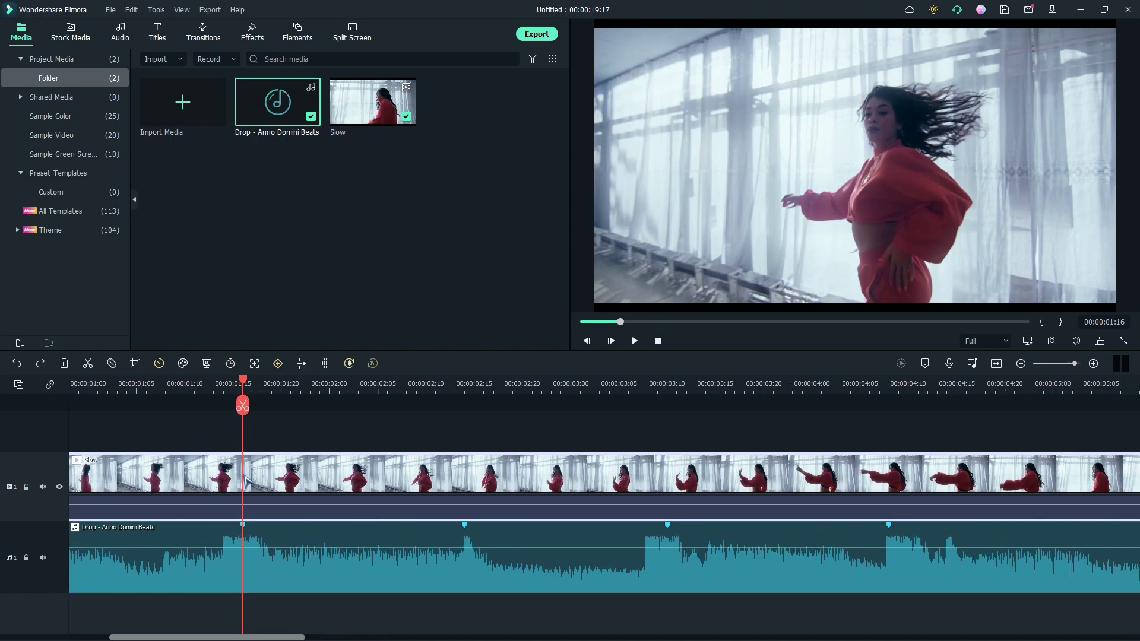
{"action": "left_click", "coordinate": [243, 406]}
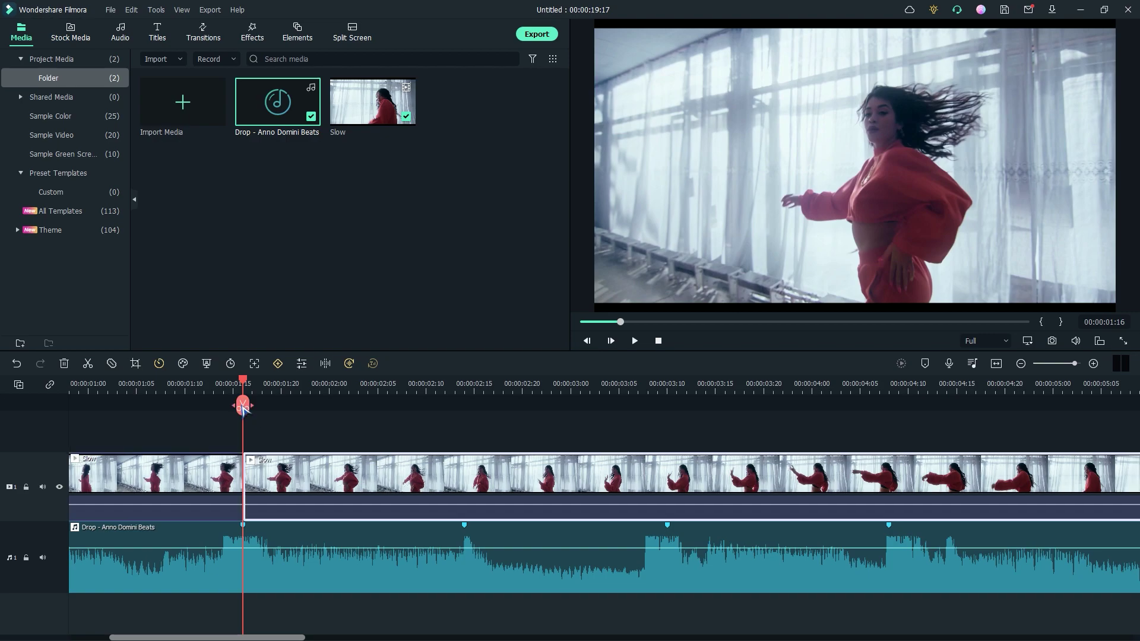
Set the uniform speed of the clip part after the split to 20
{"action": "right_click", "coordinate": [351, 483]}
{"action": "left_click", "coordinate": [407, 296]}
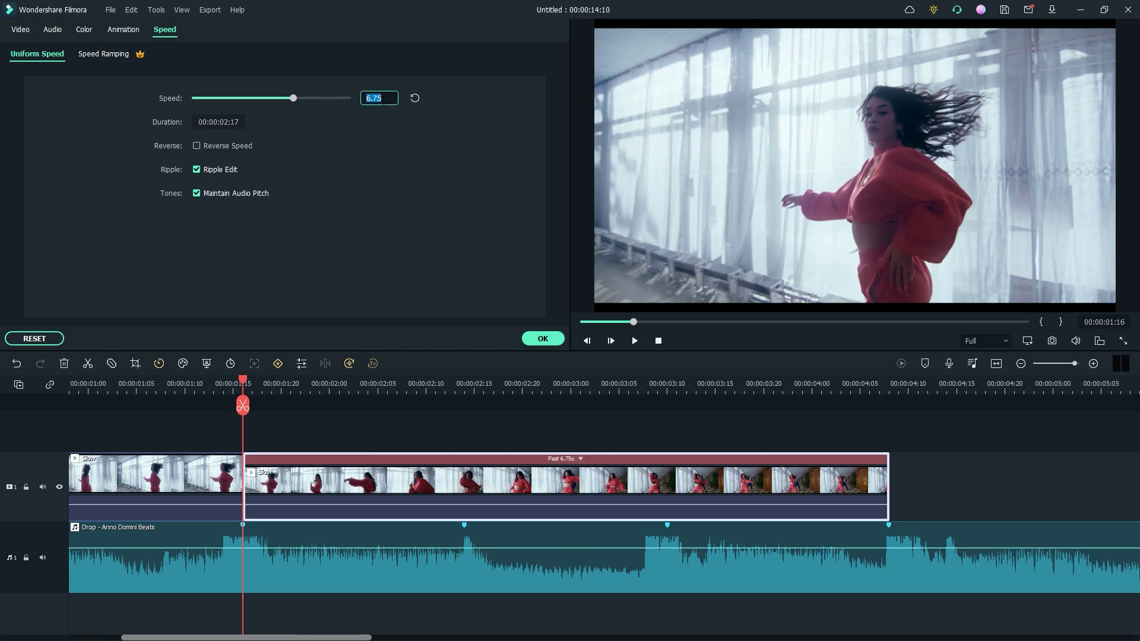
{"action": "type", "text": "20"}
{"action": "key", "text": "Return"}
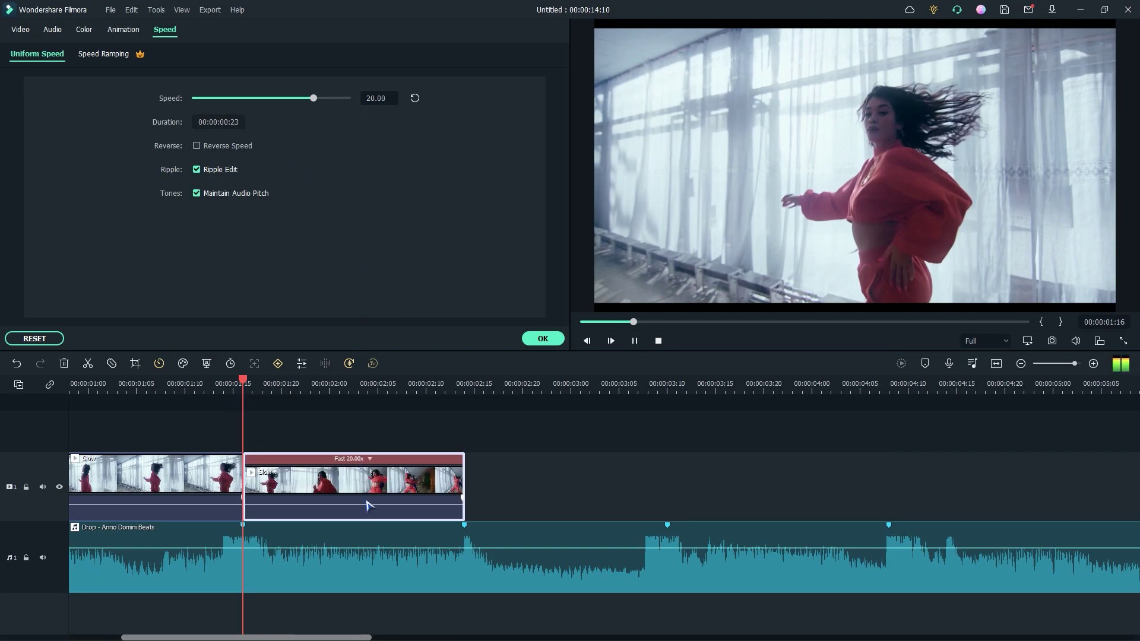
Preview the sped-up part and return the playhead to its start at 00:00:01:16
{"action": "key", "text": "space"}
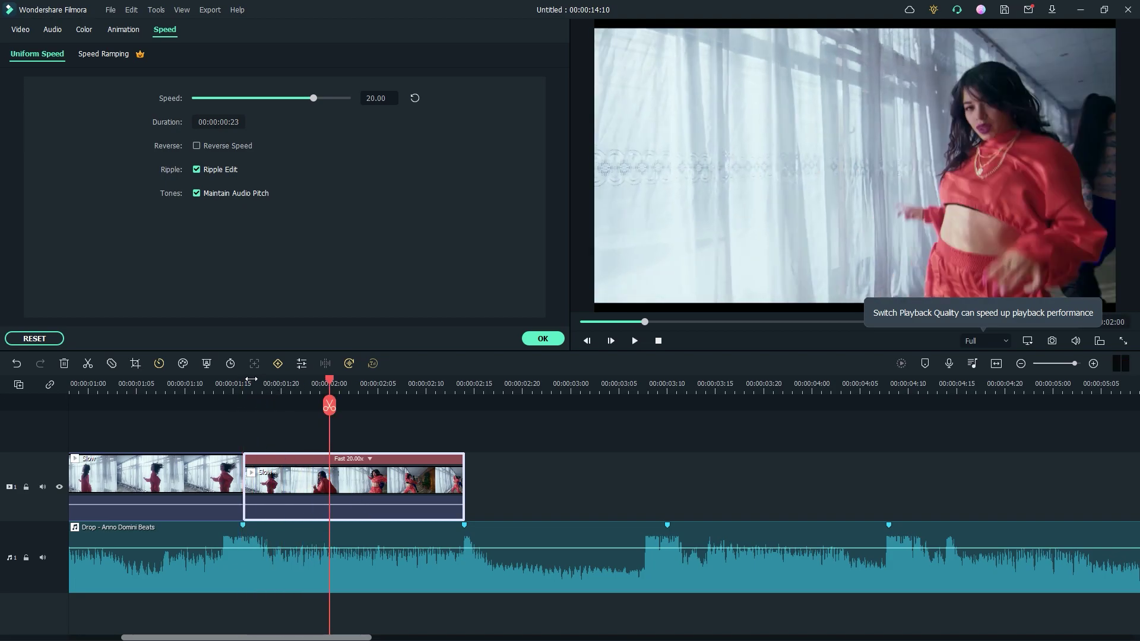
{"action": "left_click", "coordinate": [251, 379]}
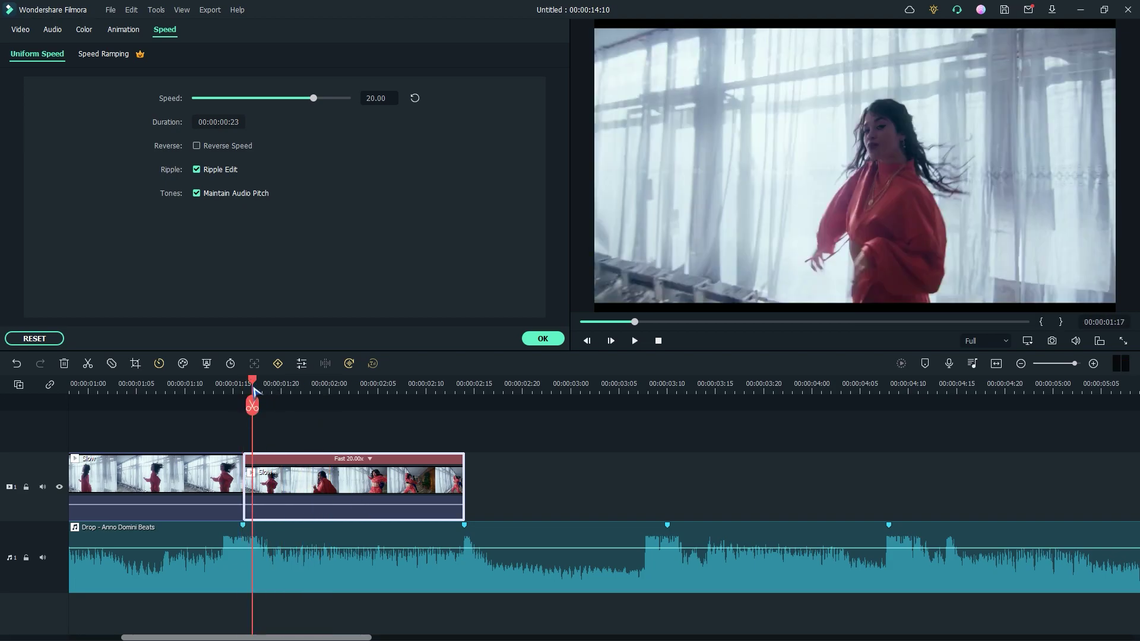
{"action": "key", "text": "Left"}
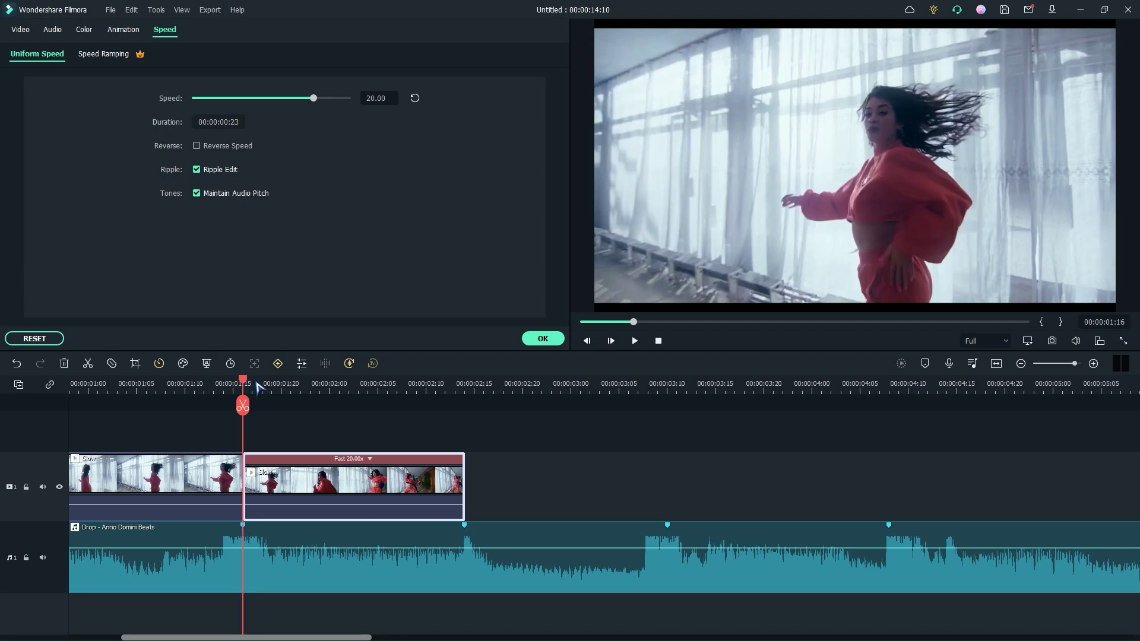
Split the sped-up clip part five frames after its start, at 00:00:01:21, and return the remainder to normal speed
{"action": "key", "text": "Right"}
{"action": "key", "text": "Right"}
{"action": "key", "text": "Right"}
{"action": "key", "text": "Right"}
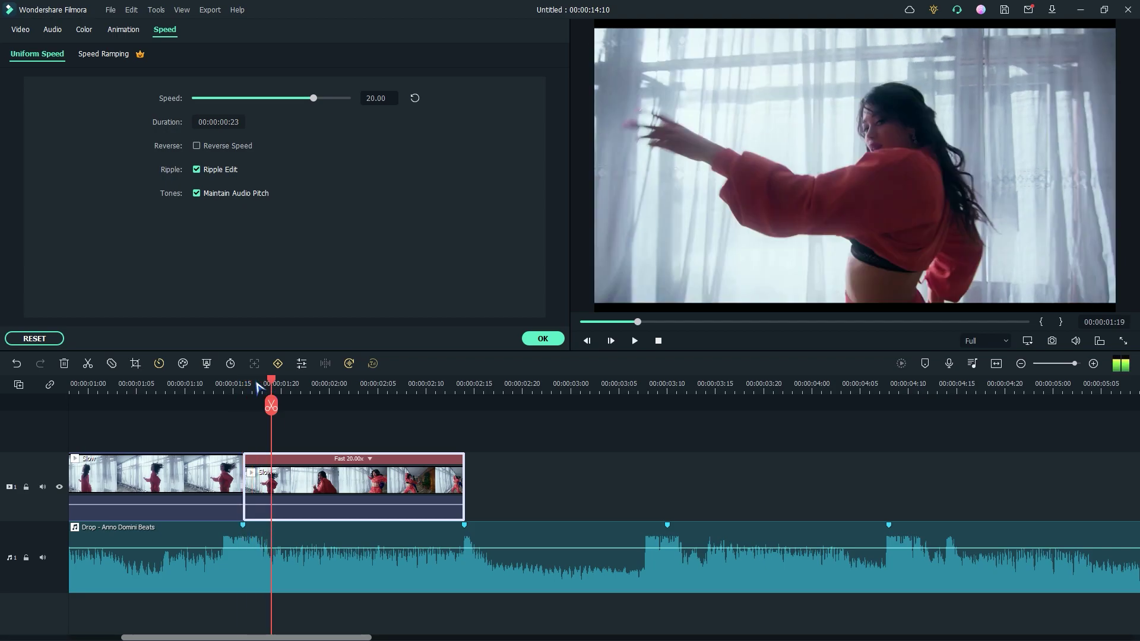
{"action": "key", "text": "Right"}
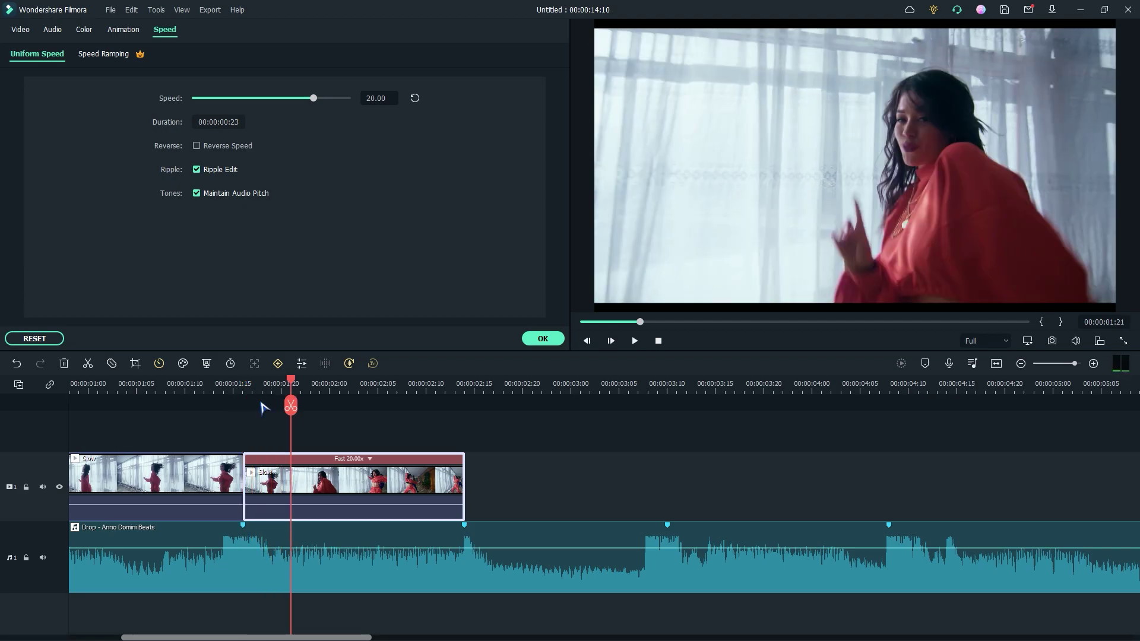
{"action": "left_click", "coordinate": [290, 406]}
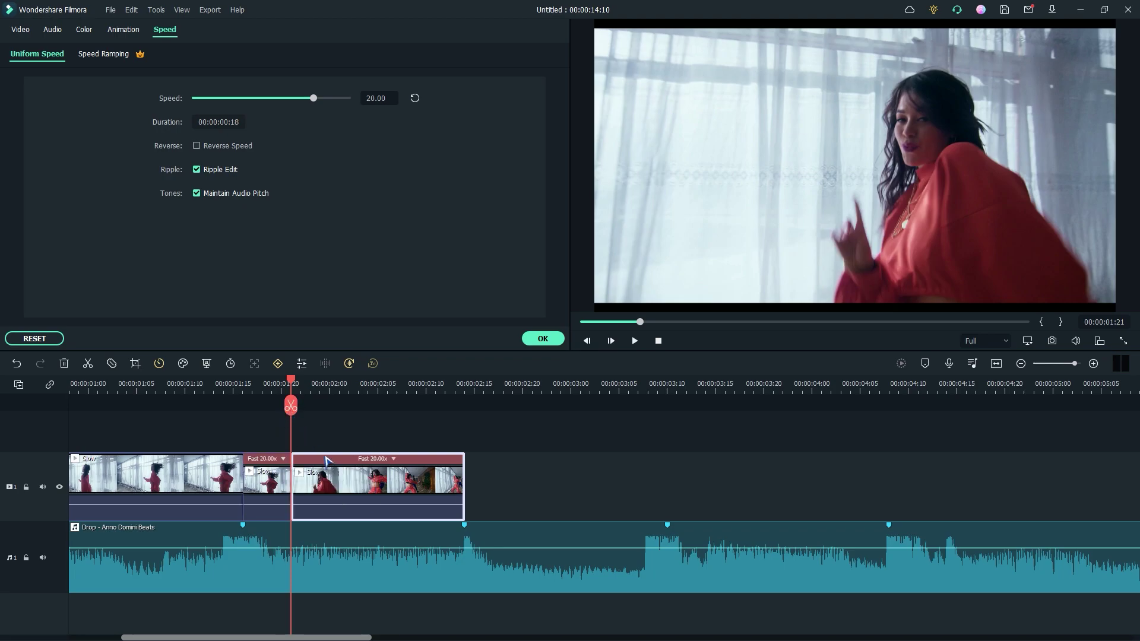
{"action": "left_click", "coordinate": [159, 363]}
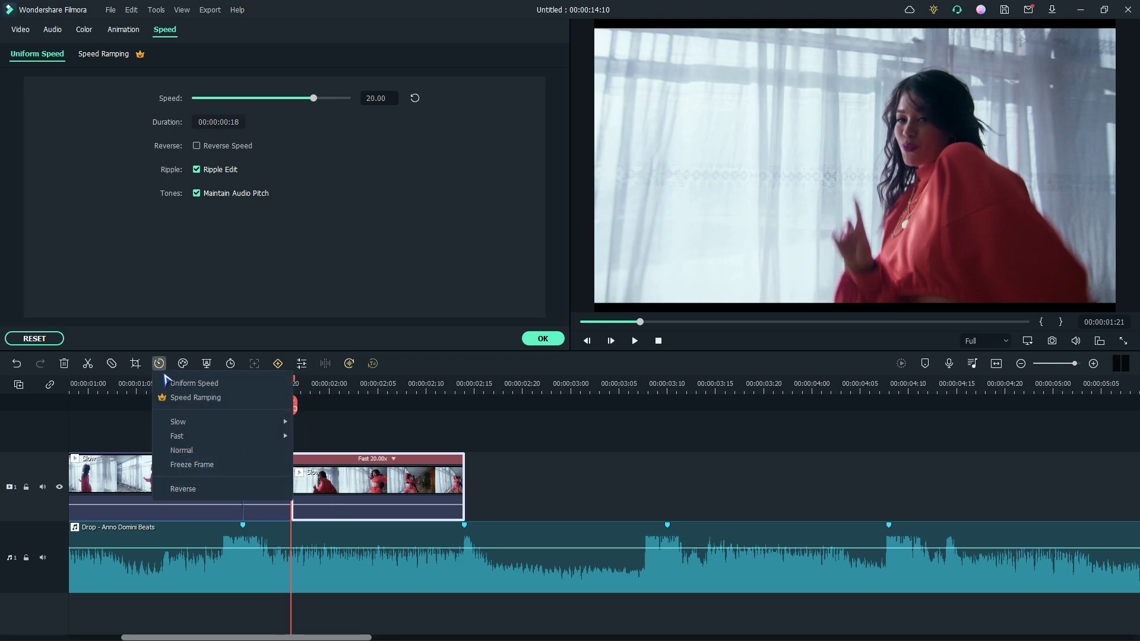
{"action": "left_click", "coordinate": [181, 450]}
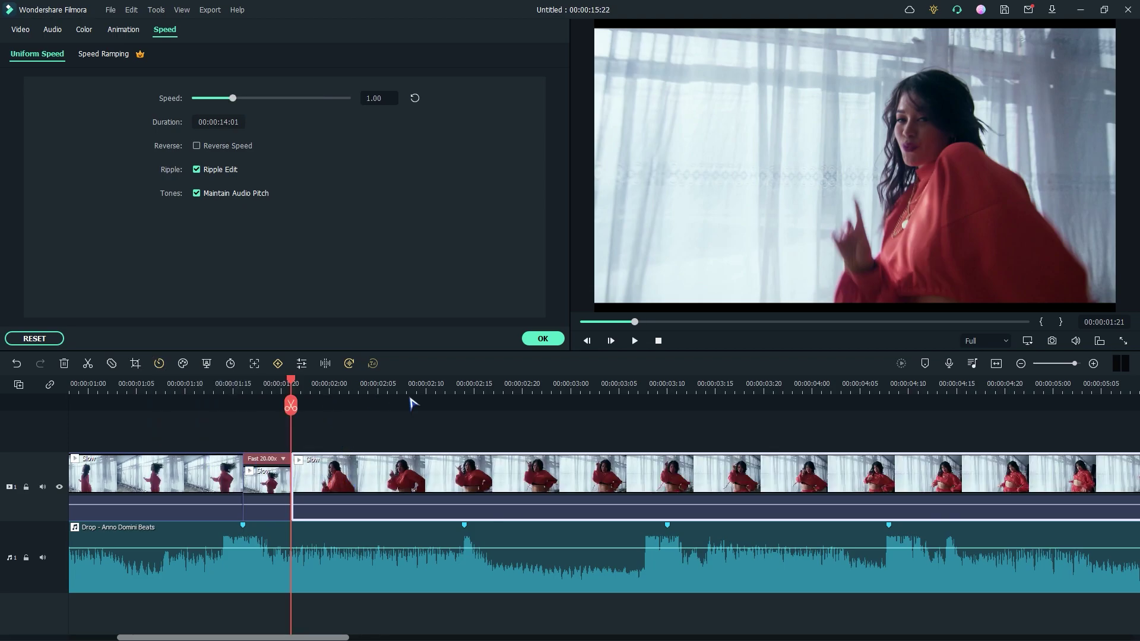
Split the clip at the second music marker, 00:00:02:14, and set the uniform speed of the part after it to 20
{"action": "left_click", "coordinate": [457, 383]}
{"action": "left_click", "coordinate": [463, 381]}
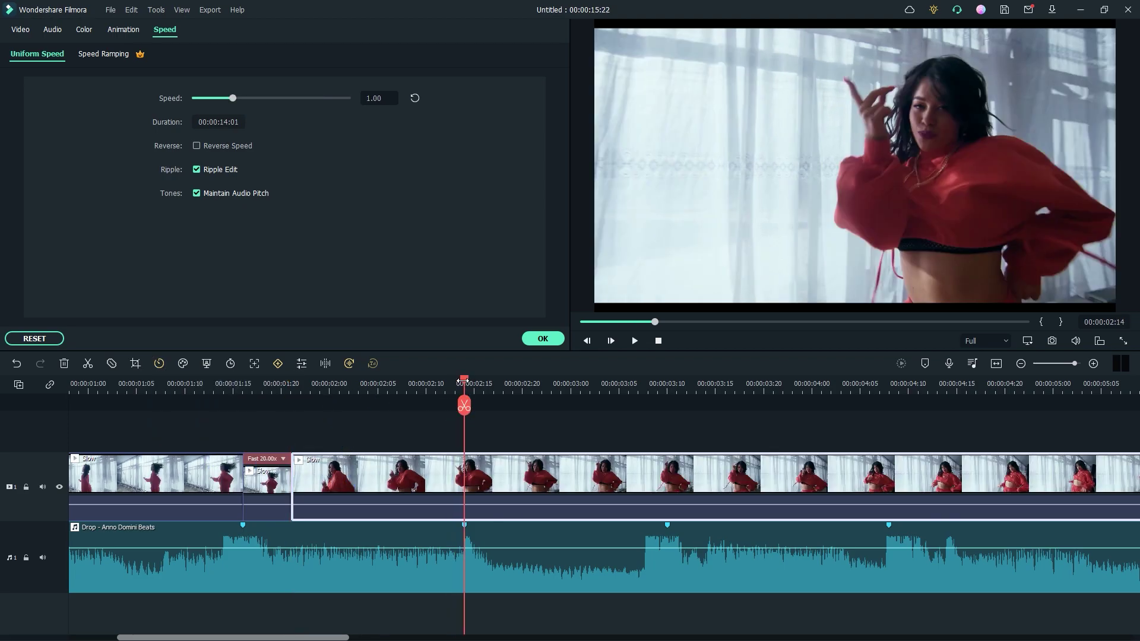
{"action": "left_click", "coordinate": [464, 408]}
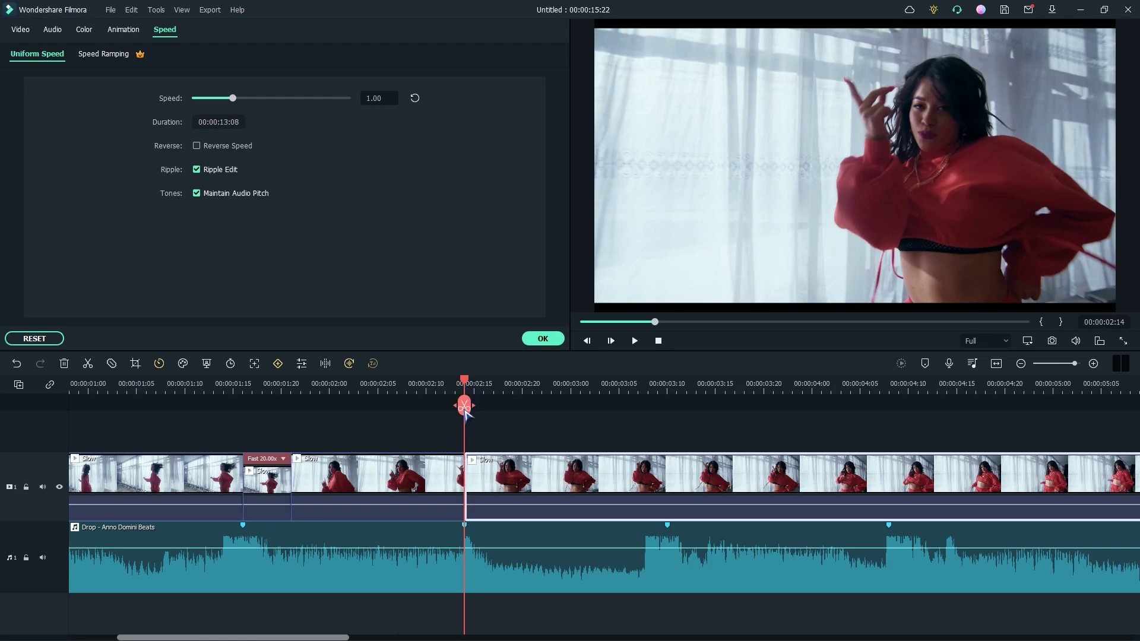
{"action": "right_click", "coordinate": [518, 485]}
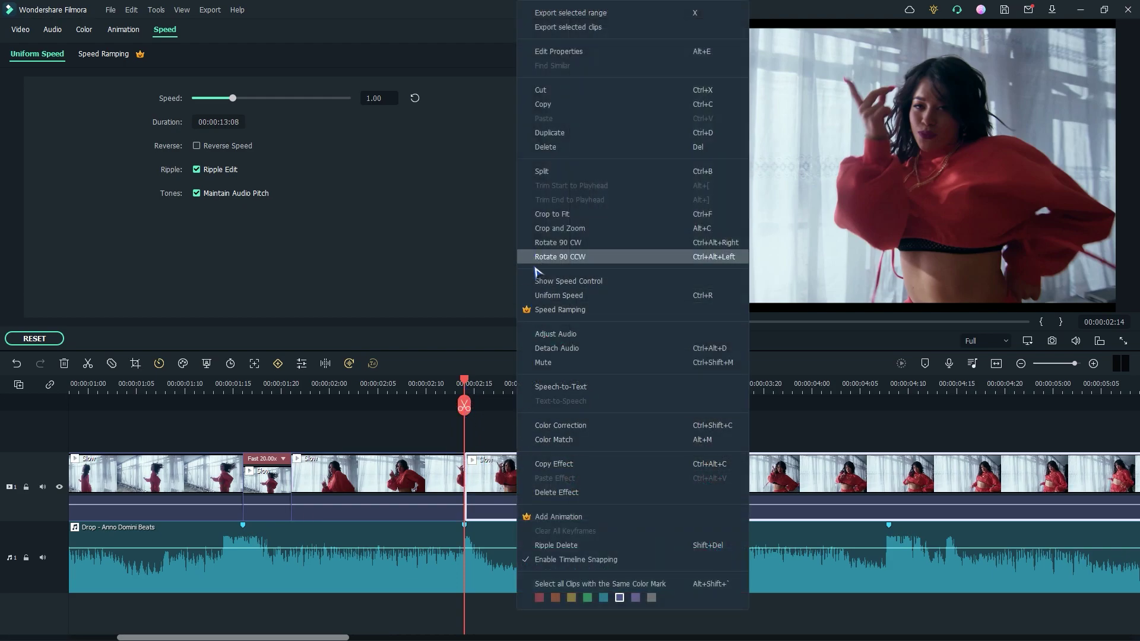
{"action": "left_click", "coordinate": [554, 296]}
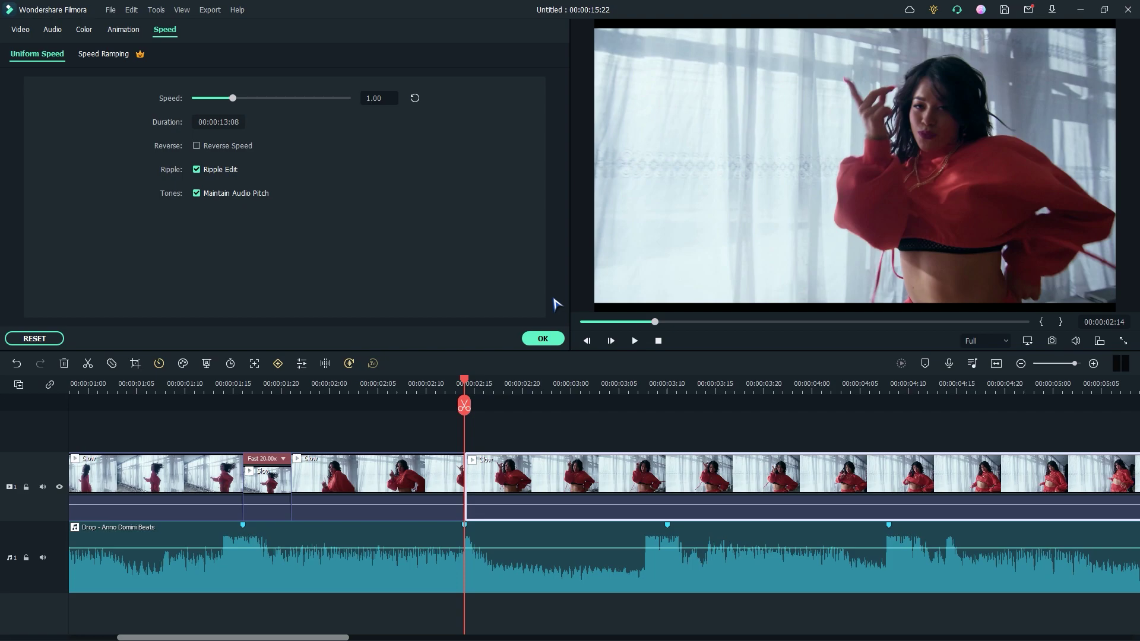
{"action": "left_click", "coordinate": [389, 95]}
{"action": "type", "text": "20"}
{"action": "left_click", "coordinate": [542, 338]}
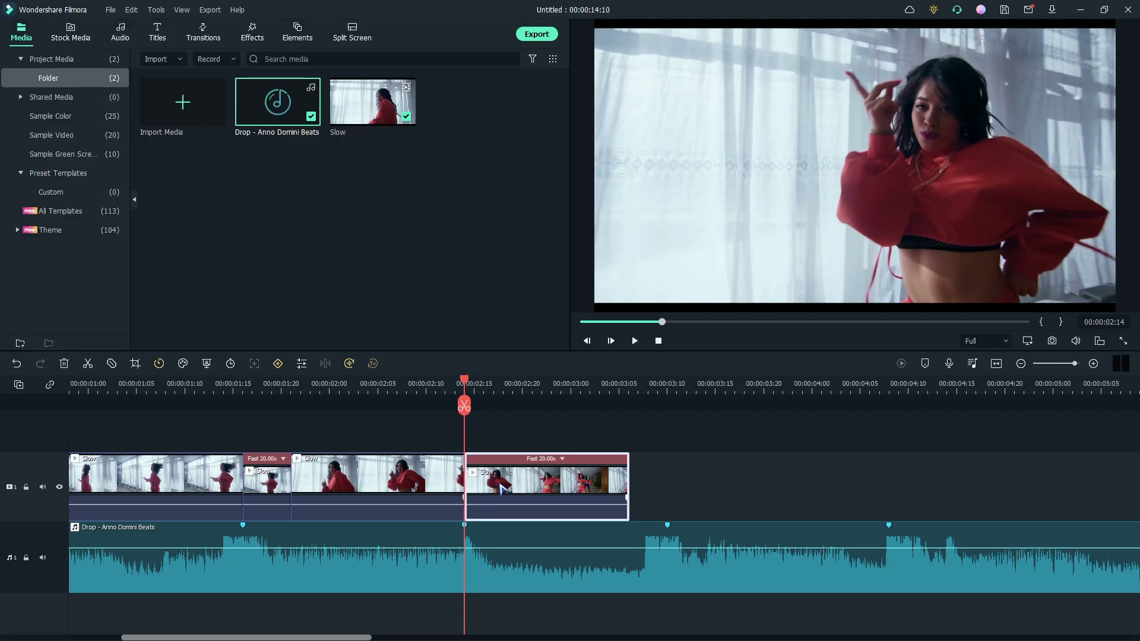
Split the fast part at 00:00:02:19, five frames after the second marker, and return the remainder to normal speed
{"action": "key", "text": "Right"}
{"action": "key", "text": "Right"}
{"action": "key", "text": "Right"}
{"action": "key", "text": "Right"}
{"action": "key", "text": "Right"}
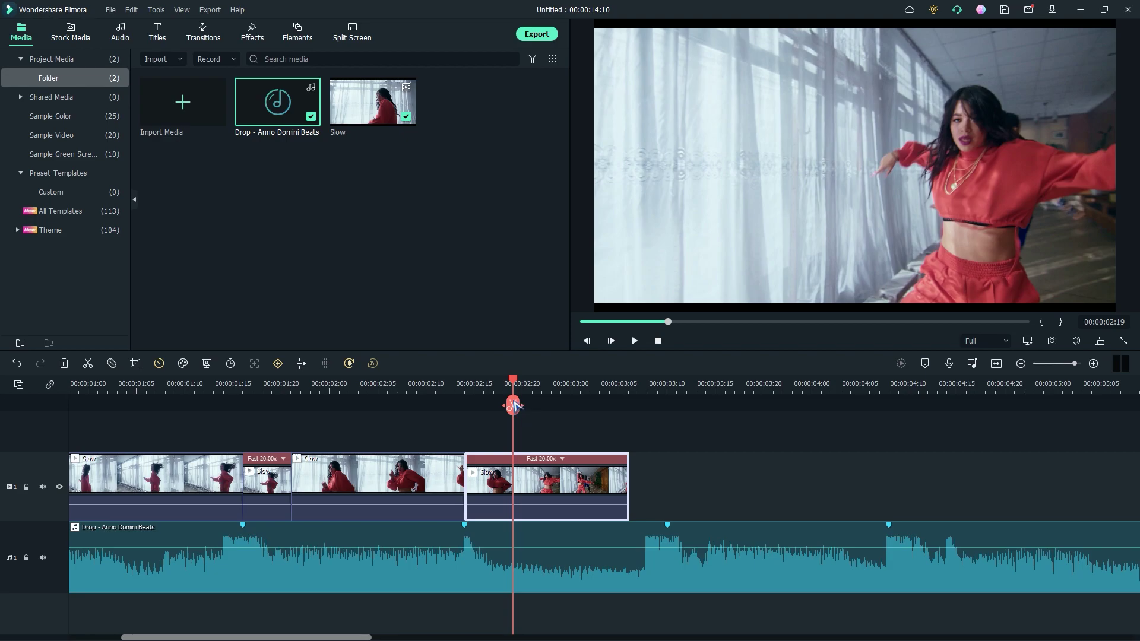
{"action": "left_click", "coordinate": [513, 405]}
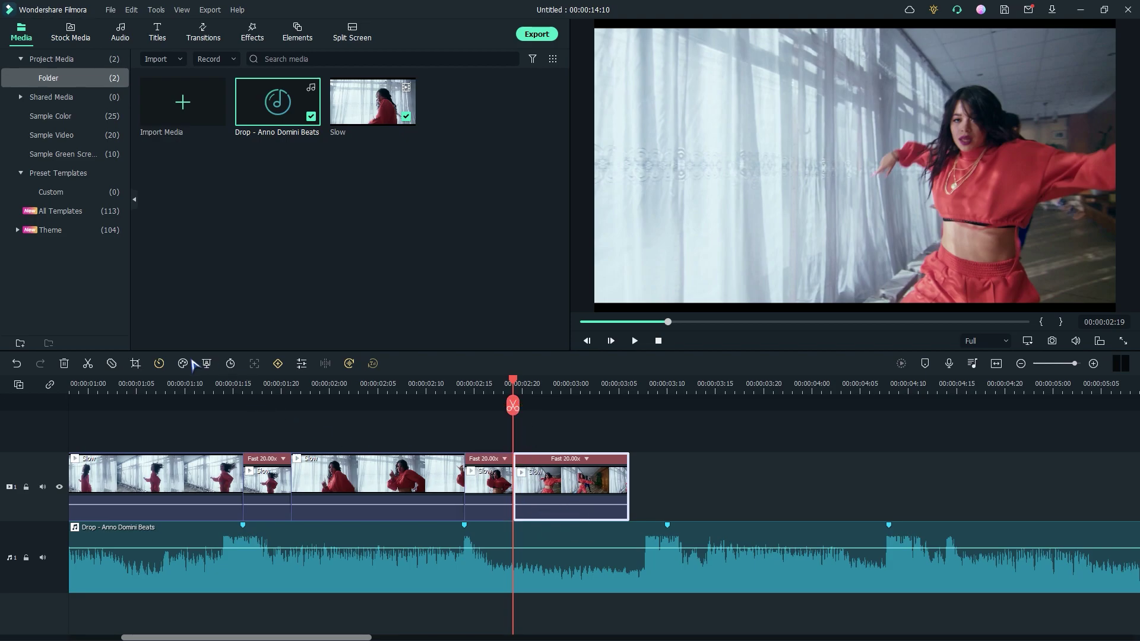
{"action": "left_click", "coordinate": [159, 363]}
{"action": "left_click", "coordinate": [185, 452]}
Split the clip at the third music marker, 00:00:03:10, and set the uniform speed of the part after it to 20
{"action": "left_click", "coordinate": [666, 384]}
{"action": "left_click", "coordinate": [667, 405]}
{"action": "right_click", "coordinate": [728, 480]}
{"action": "left_click", "coordinate": [771, 295]}
{"action": "double_click", "coordinate": [382, 98]}
{"action": "type", "text": "20"}
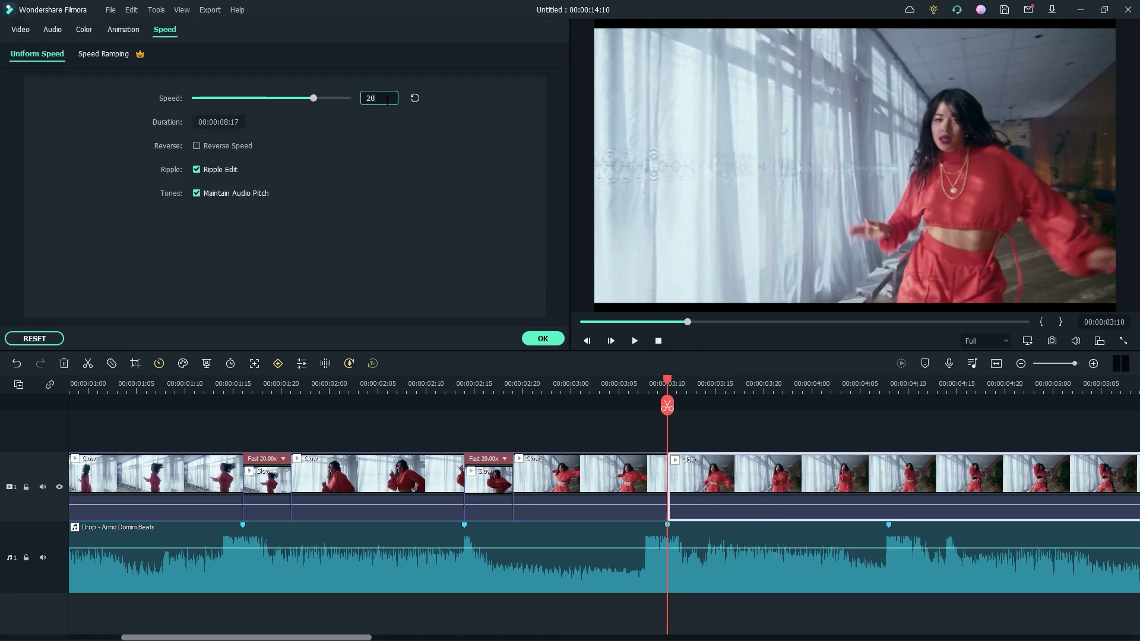
{"action": "left_click", "coordinate": [543, 338]}
Split the fast part at 00:00:03:15 and return the remainder to normal speed
{"action": "left_click", "coordinate": [715, 385]}
{"action": "left_click", "coordinate": [715, 405]}
{"action": "left_click", "coordinate": [159, 363]}
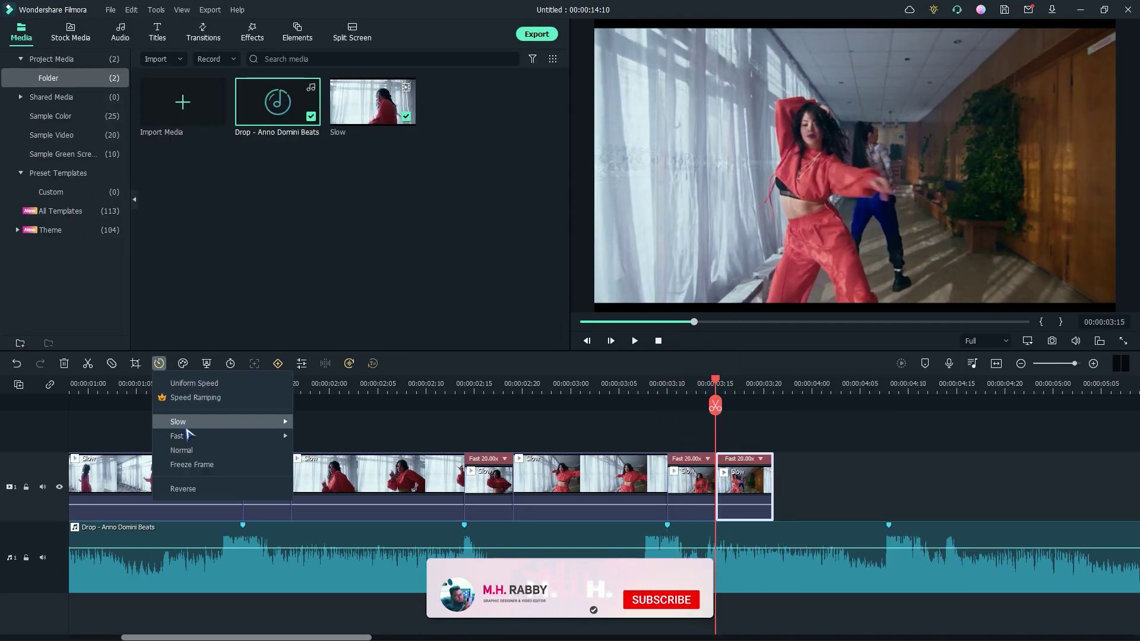
{"action": "left_click", "coordinate": [201, 453]}
Split the clip at the fourth music marker, 00:00:04:08, and set the uniform speed of the part after it to 20
{"action": "left_click", "coordinate": [889, 384]}
{"action": "left_click", "coordinate": [888, 405]}
{"action": "left_click_drag", "start_coordinate": [348, 637], "coordinate": [619, 638]}
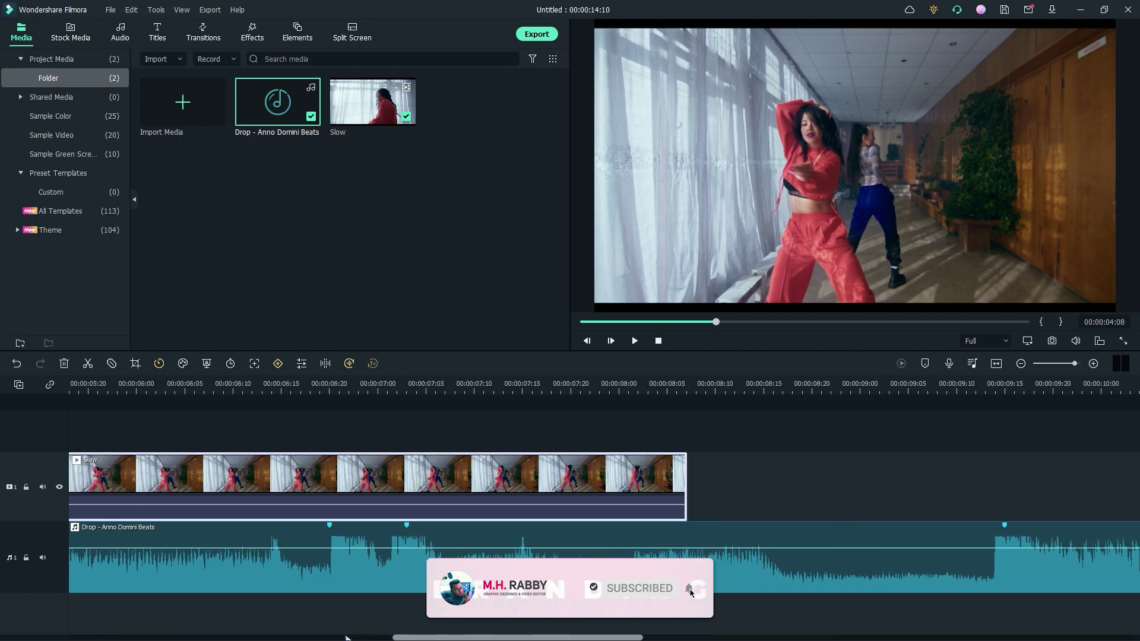
{"action": "scroll", "coordinate": [346, 637], "scroll_direction": "left", "scroll_amount": 5}
{"action": "right_click", "coordinate": [376, 475]}
{"action": "left_click", "coordinate": [406, 333]}
{"action": "double_click", "coordinate": [375, 98]}
{"action": "type", "text": "20"}
{"action": "left_click", "coordinate": [542, 339]}
Split the fast part at 00:00:04:12, four frames after the fourth marker, and return the remainder to normal speed
{"action": "key", "text": "Right"}
{"action": "key", "text": "Right"}
{"action": "key", "text": "Right"}
{"action": "key", "text": "Right"}
{"action": "key", "text": "Right"}
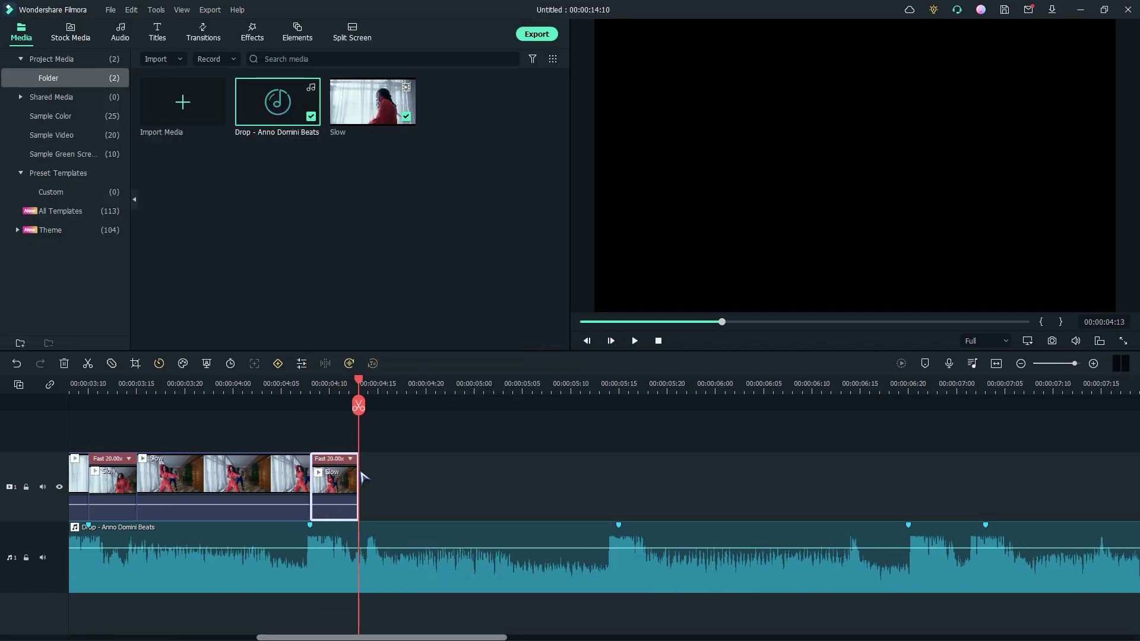
{"action": "key", "text": "Left"}
{"action": "left_click", "coordinate": [348, 406]}
{"action": "left_click", "coordinate": [159, 363]}
{"action": "left_click", "coordinate": [201, 453]}
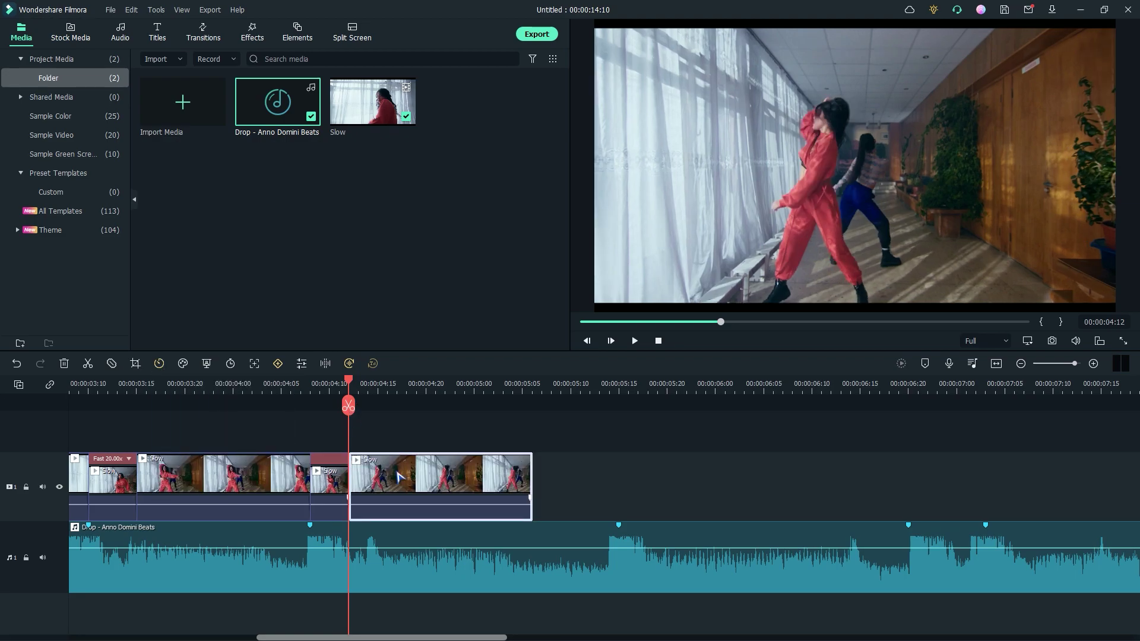
Trim the end of the music clip to just past the fifth marker, at 00:00:05:20
{"action": "scroll", "coordinate": [542, 458], "scroll_direction": "down", "scroll_amount": 3}
{"action": "left_click", "coordinate": [620, 543]}
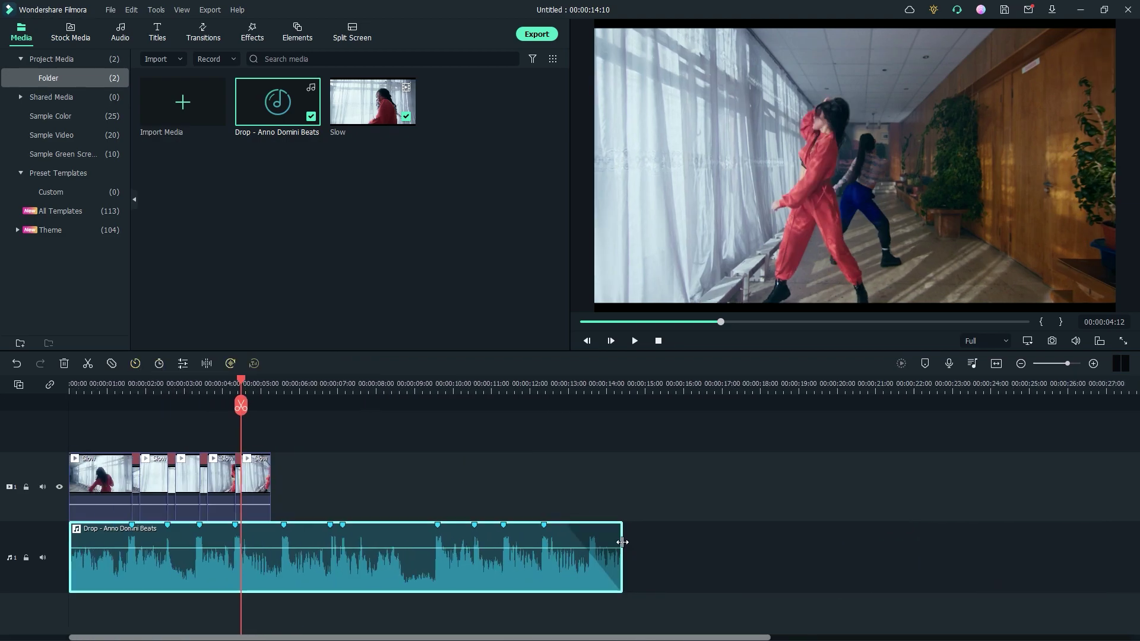
{"action": "left_click_drag", "start_coordinate": [620, 544], "coordinate": [270, 546]}
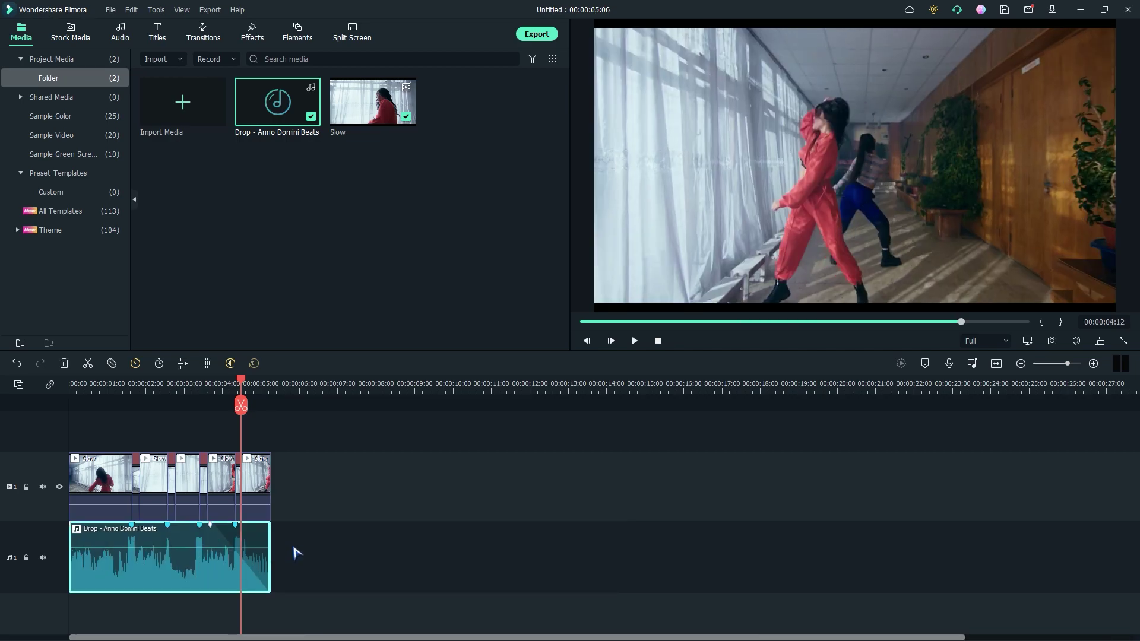
{"action": "left_click_drag", "start_coordinate": [270, 536], "coordinate": [292, 540]}
Play the edit from the start to check the speed changes against the beats, and return the playhead to the beginning
{"action": "key", "text": "Home"}
{"action": "key", "text": "space"}
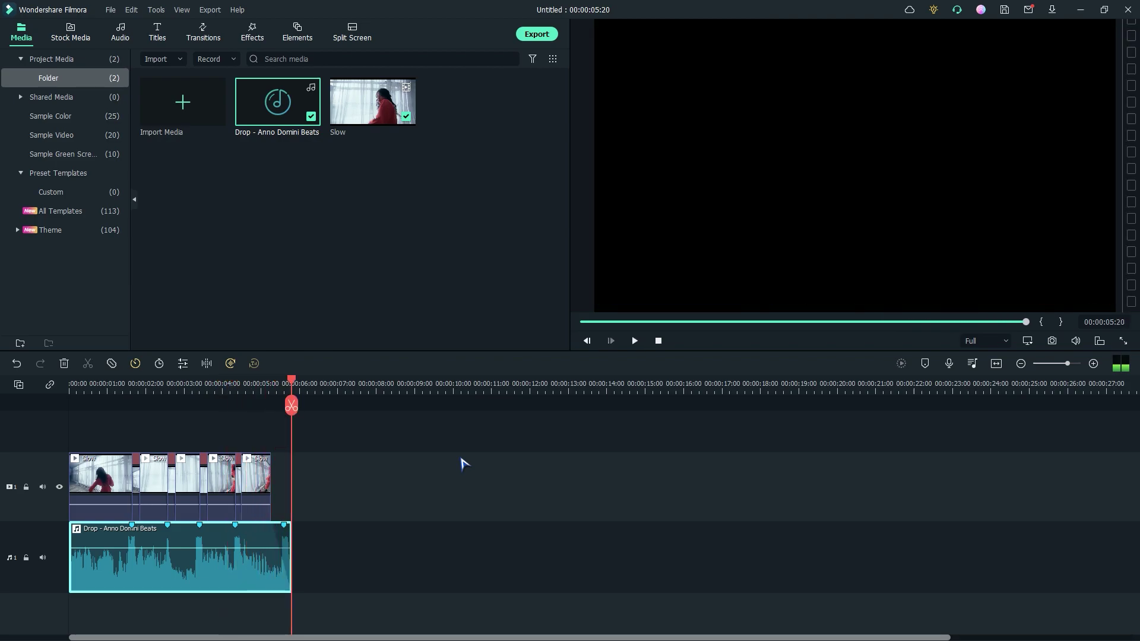
{"action": "key", "text": "space"}
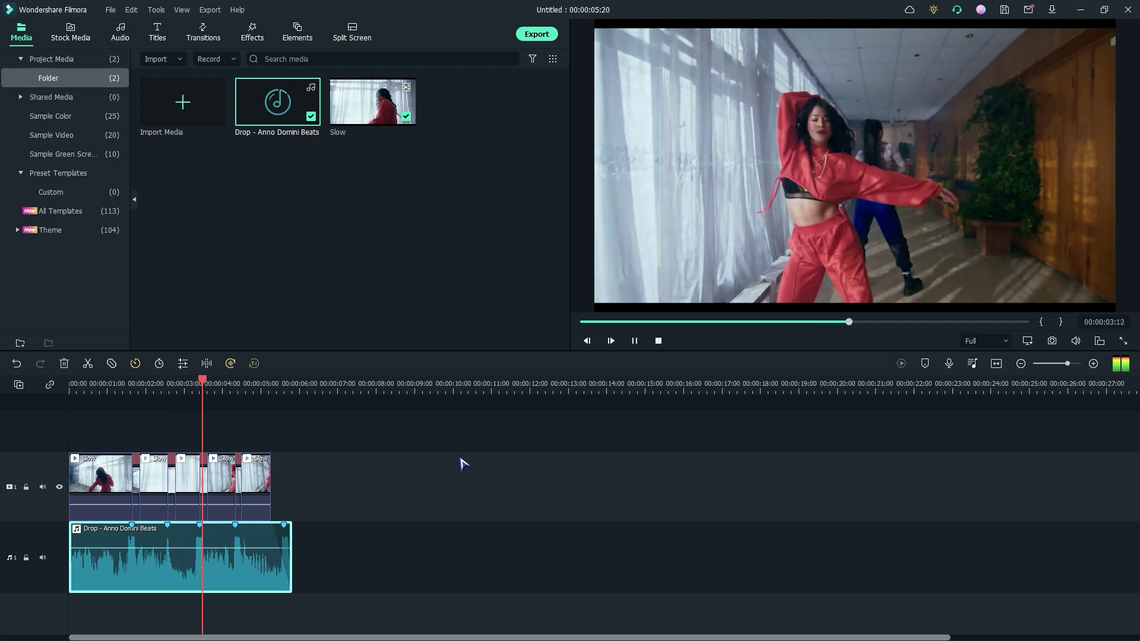
{"action": "key", "text": "space"}
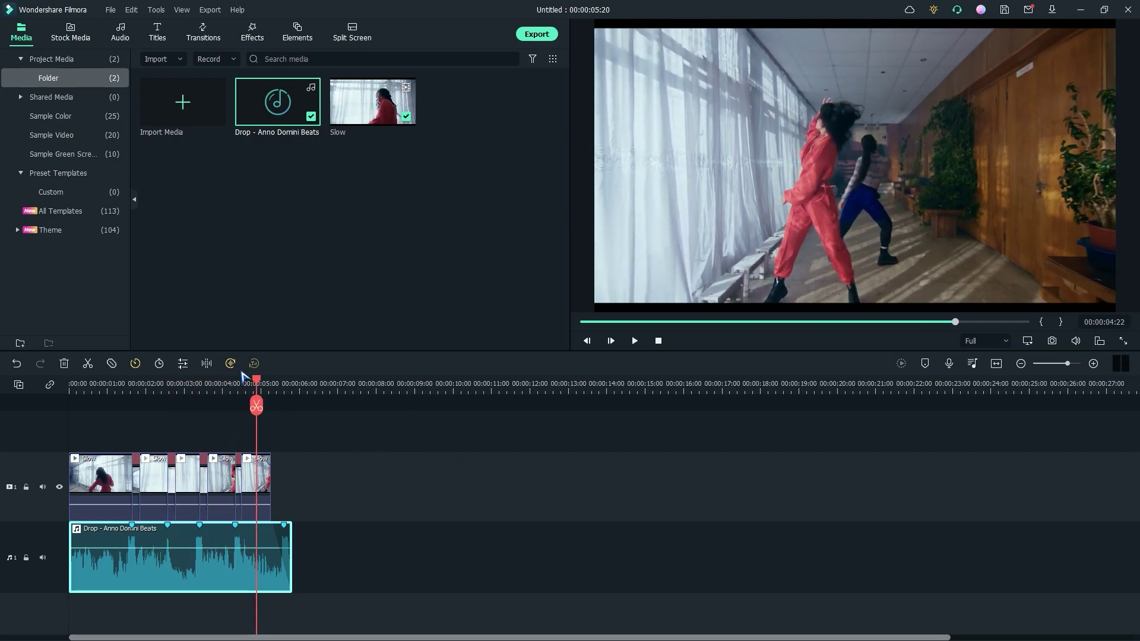
{"action": "left_click_drag", "start_coordinate": [254, 383], "coordinate": [44, 396]}
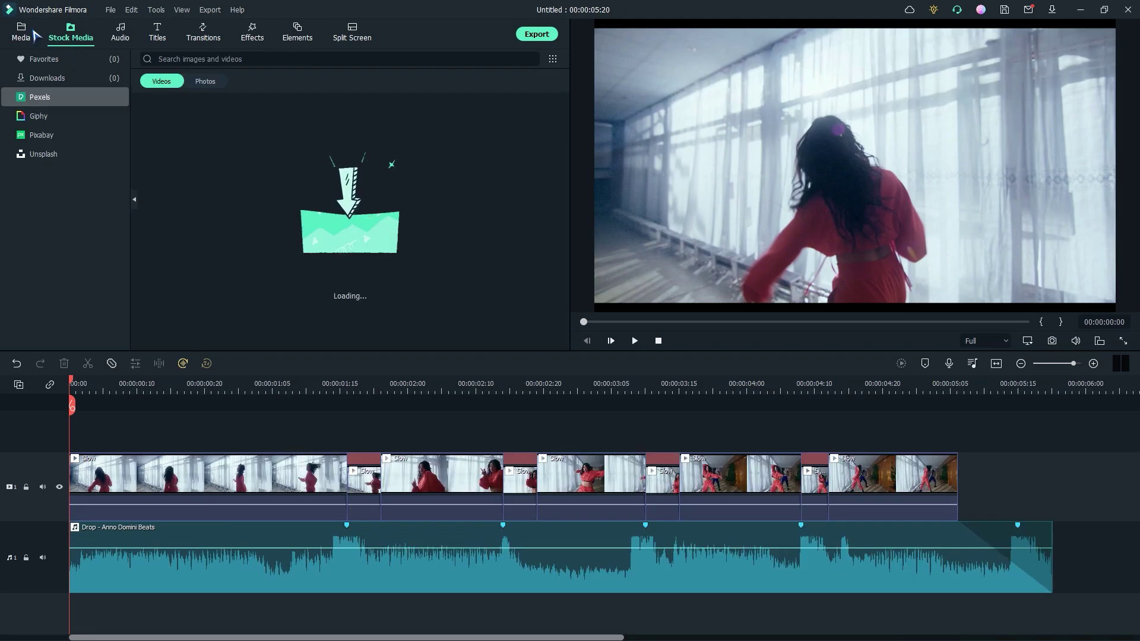
Place the White sample color above the first fast part at the first marker and cut off everything beyond that part's end
{"action": "left_click", "coordinate": [22, 33]}
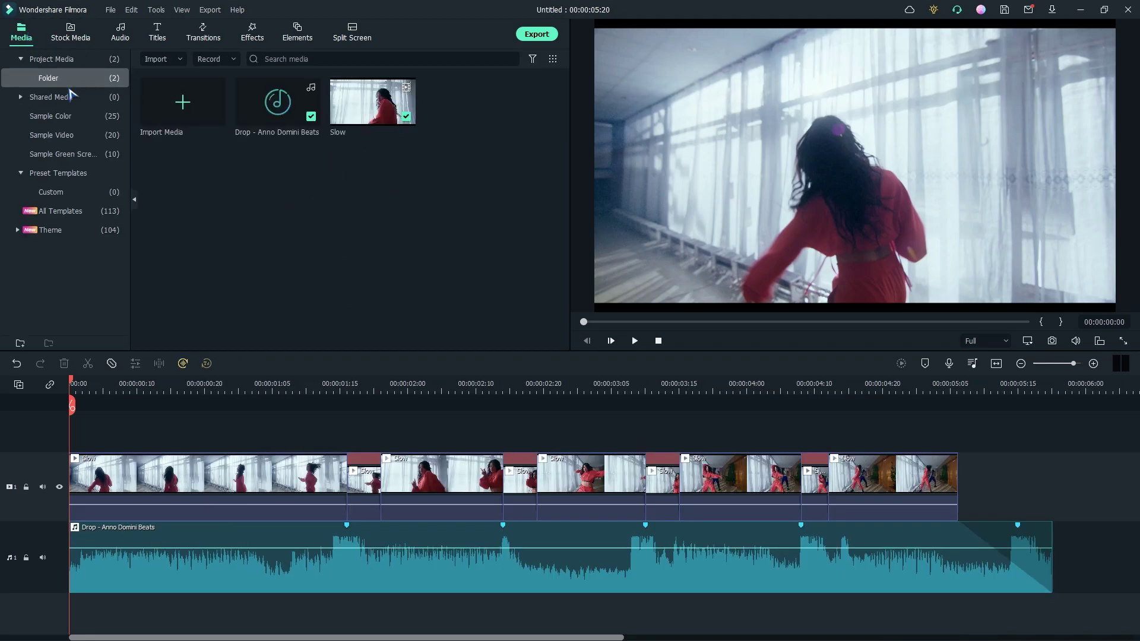
{"action": "left_click", "coordinate": [83, 116]}
{"action": "left_click_drag", "start_coordinate": [178, 123], "coordinate": [344, 444]}
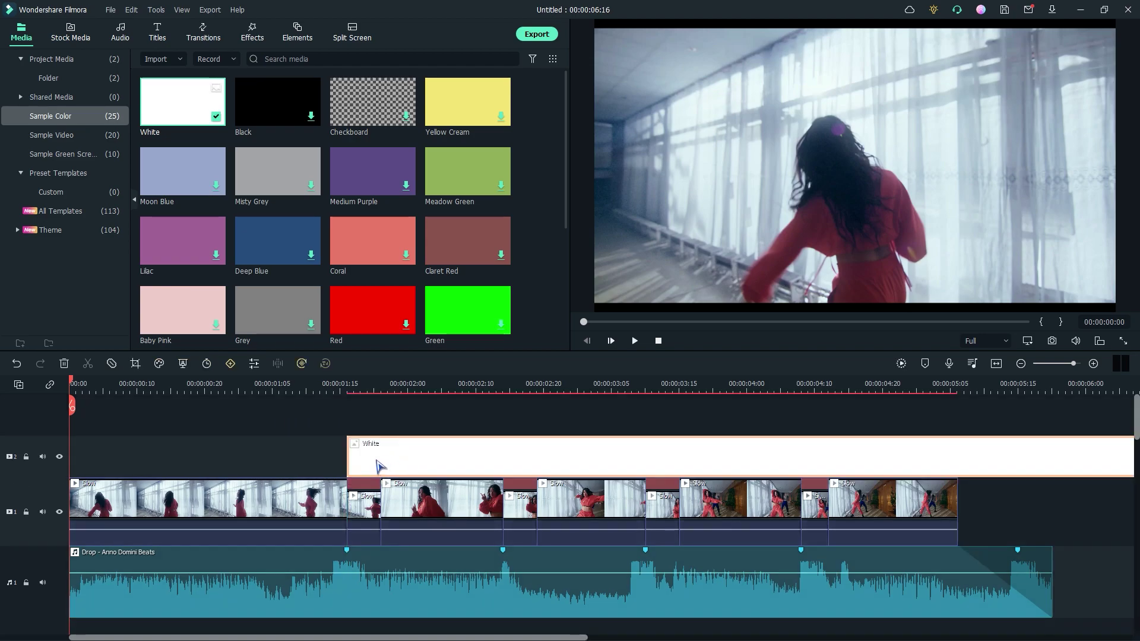
{"action": "key", "text": "c"}
{"action": "left_click", "coordinate": [381, 460]}
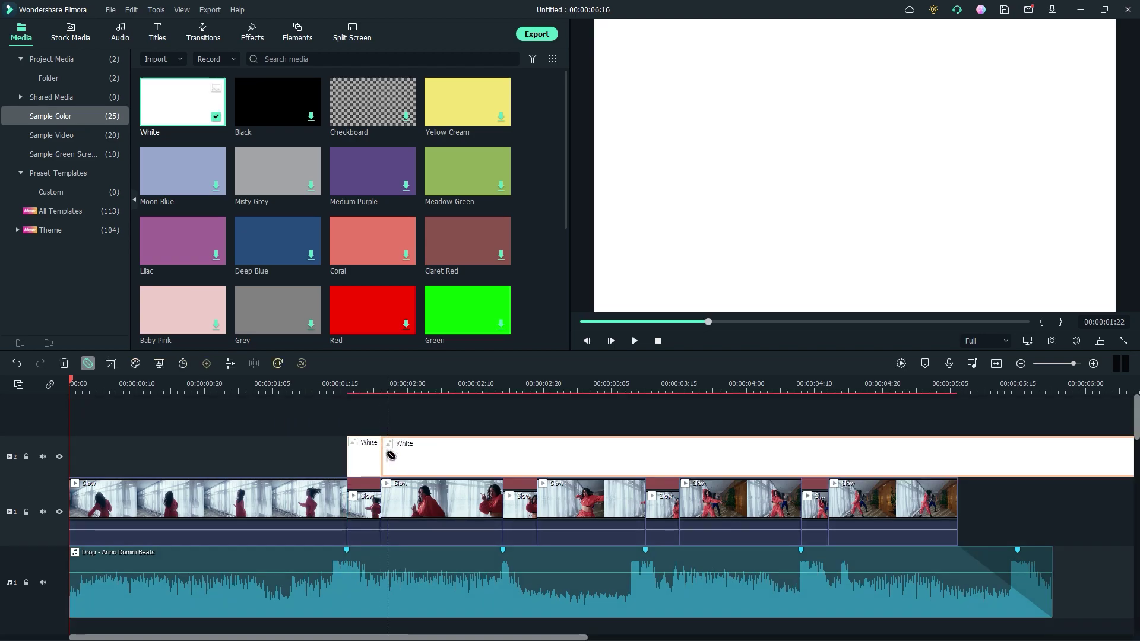
{"action": "key", "text": "v"}
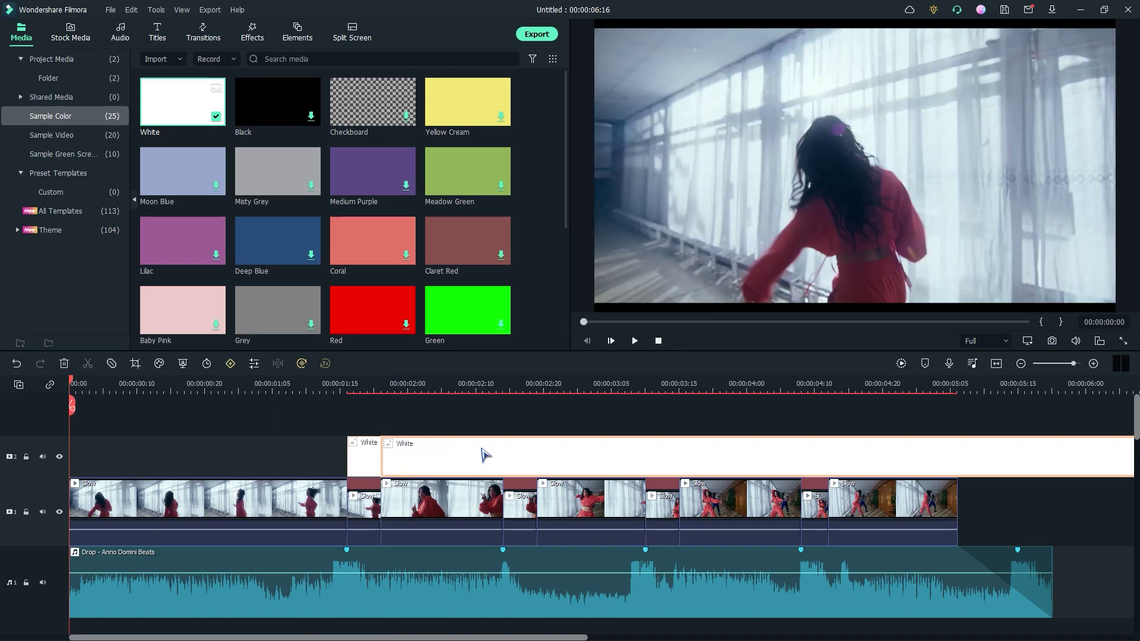
{"action": "key", "text": "Delete"}
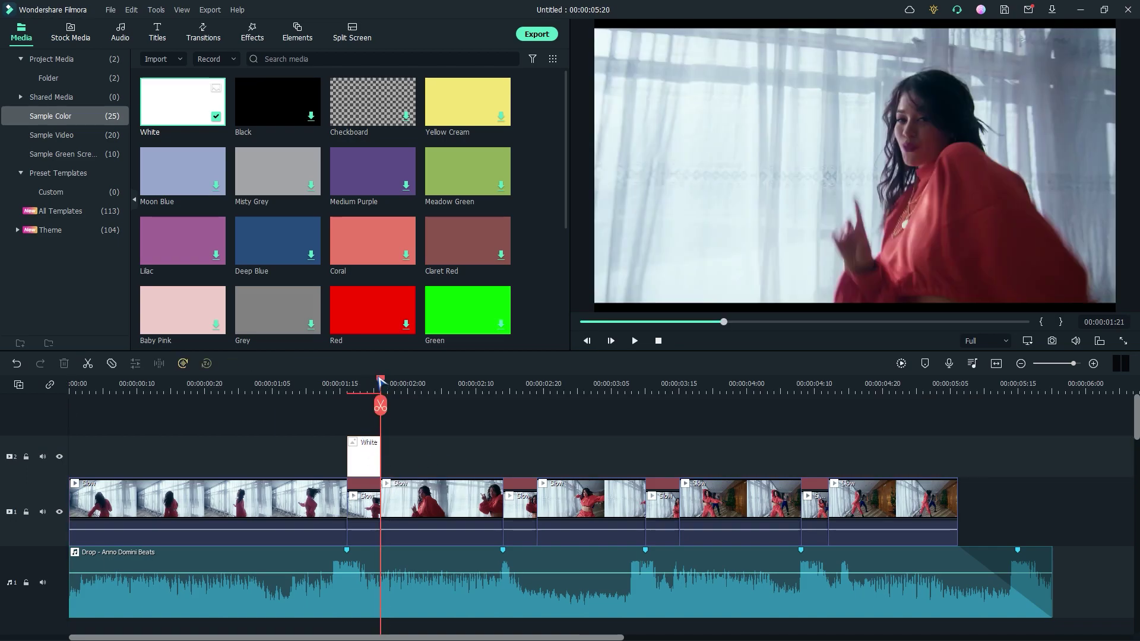
Set the White clip's blending mode to Overlay, with the playhead over it at 00:00:01:19
{"action": "left_click_drag", "start_coordinate": [380, 383], "coordinate": [370, 383]}
{"action": "double_click", "coordinate": [372, 454]}
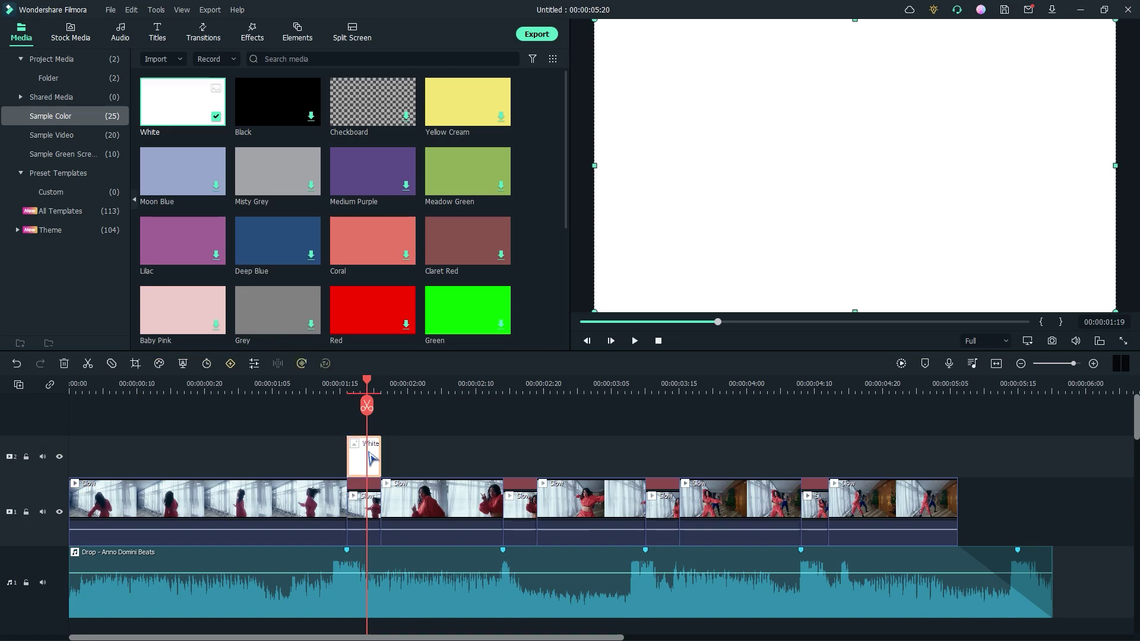
{"action": "left_click", "coordinate": [13, 96]}
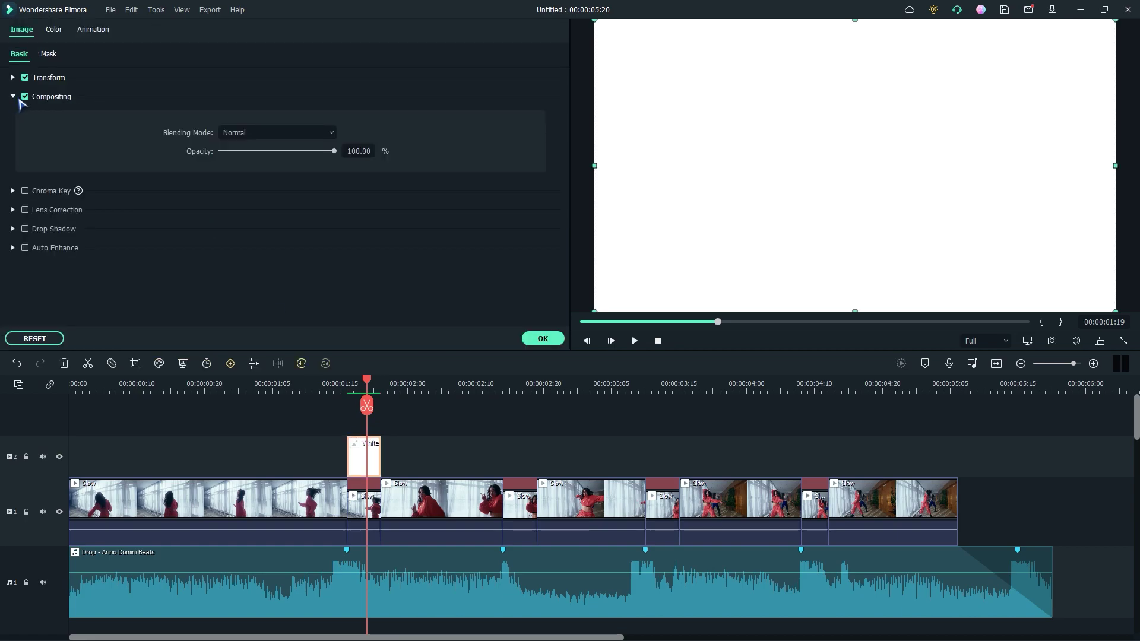
{"action": "left_click", "coordinate": [239, 133]}
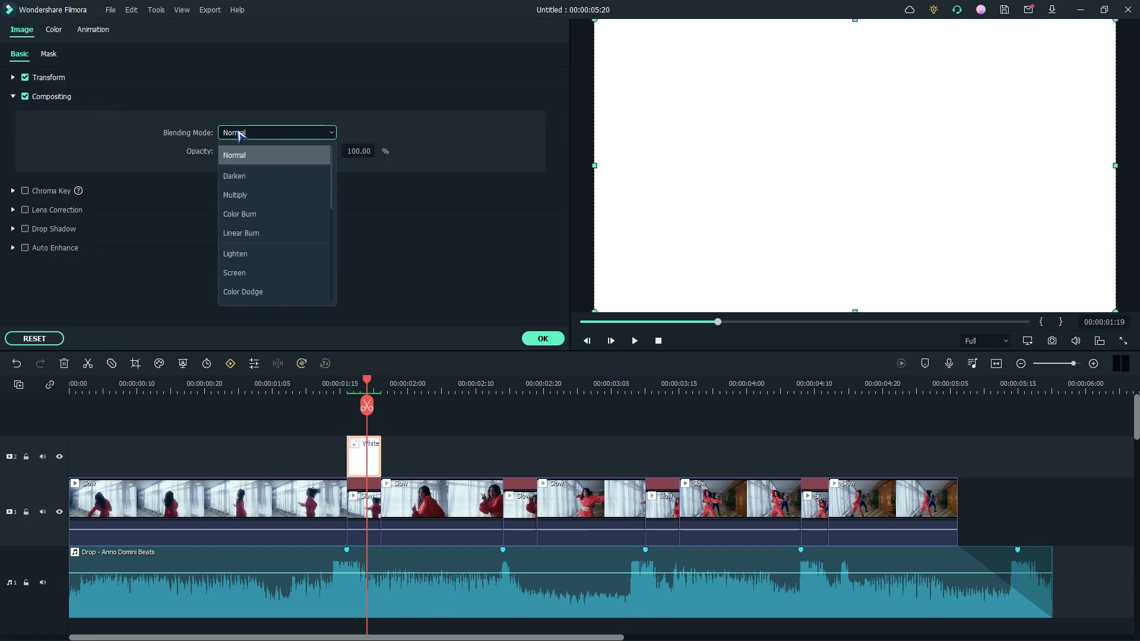
{"action": "scroll", "coordinate": [257, 290], "scroll_direction": "down", "scroll_amount": 2}
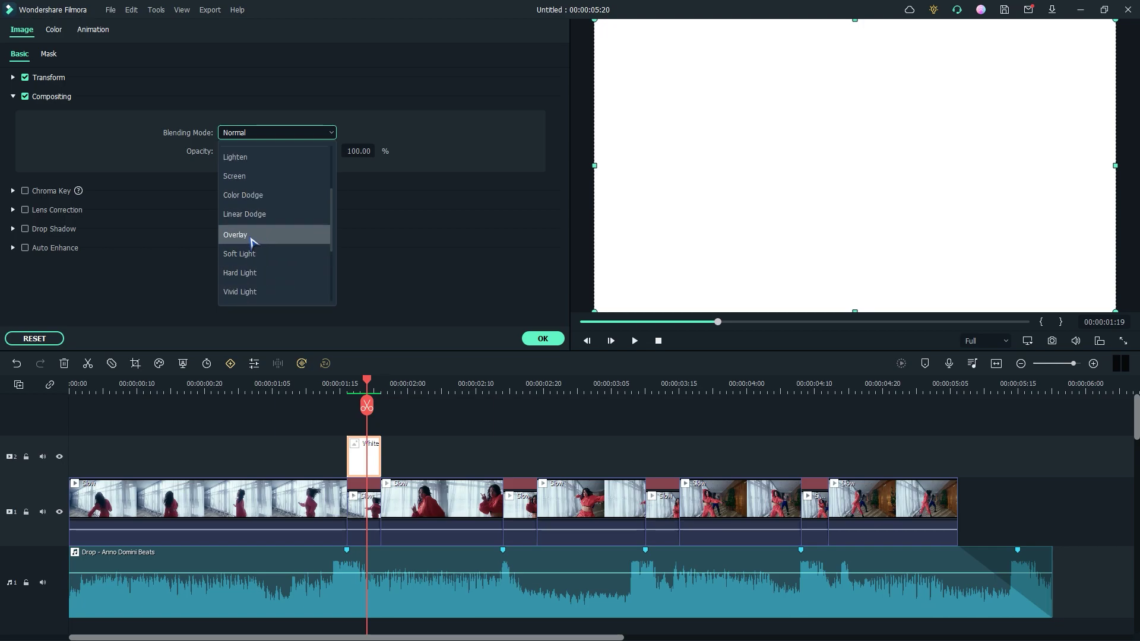
{"action": "left_click", "coordinate": [251, 238]}
{"action": "left_click", "coordinate": [545, 341]}
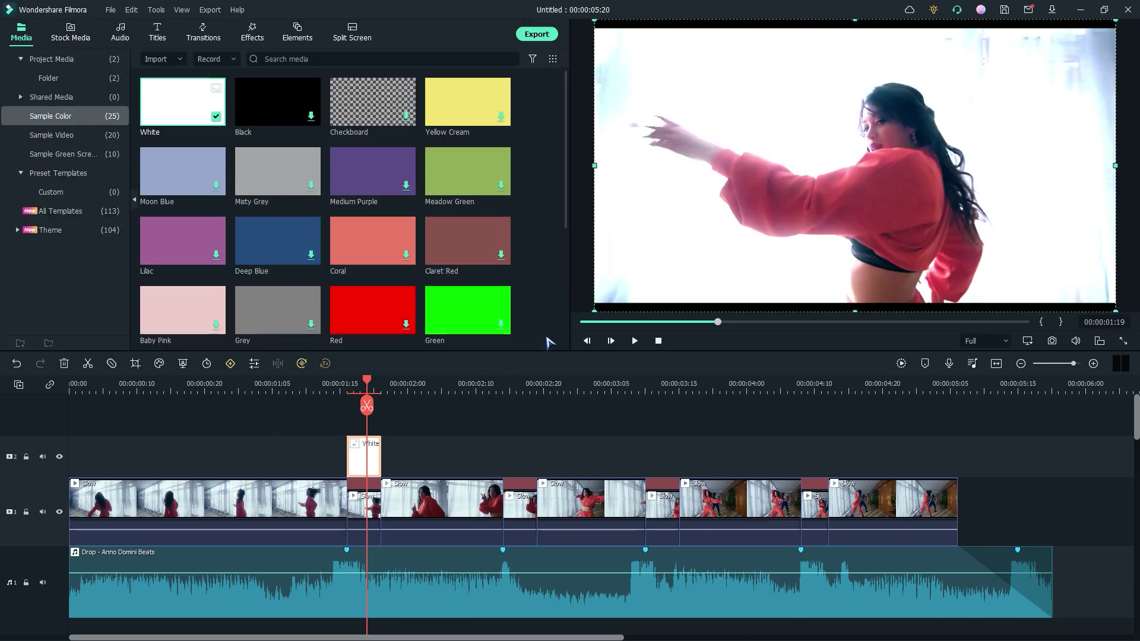
Copy the White clip to the second, third and fourth markers, at 00:00:02:14, 00:00:03:10 and 00:00:04:08, and return the playhead to the beginning
{"action": "right_click", "coordinate": [366, 461]}
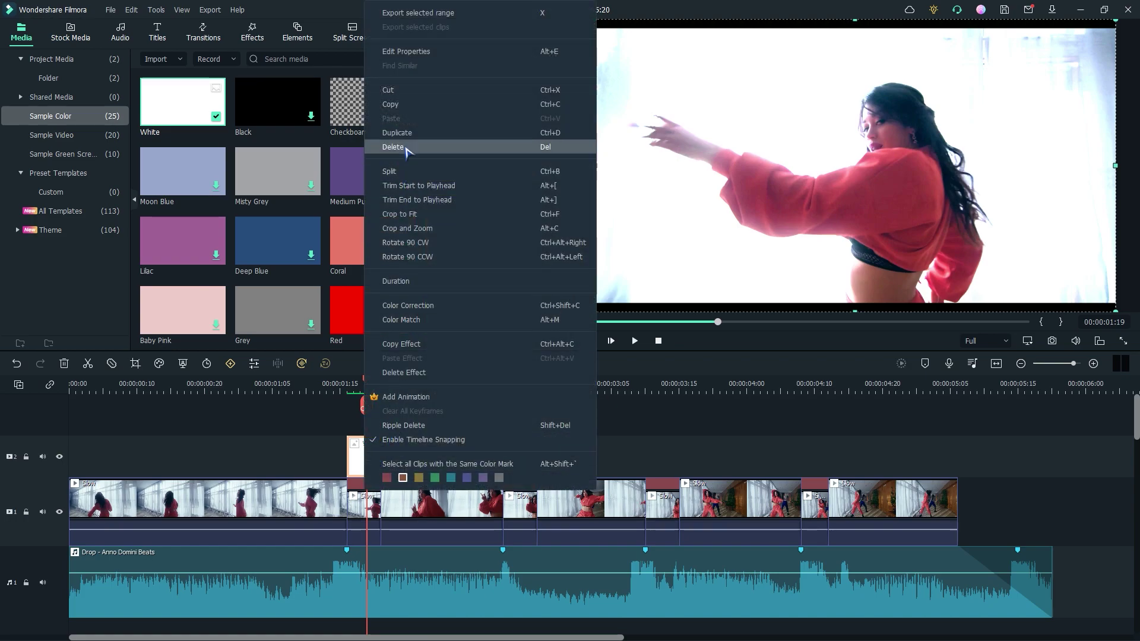
{"action": "left_click", "coordinate": [410, 105]}
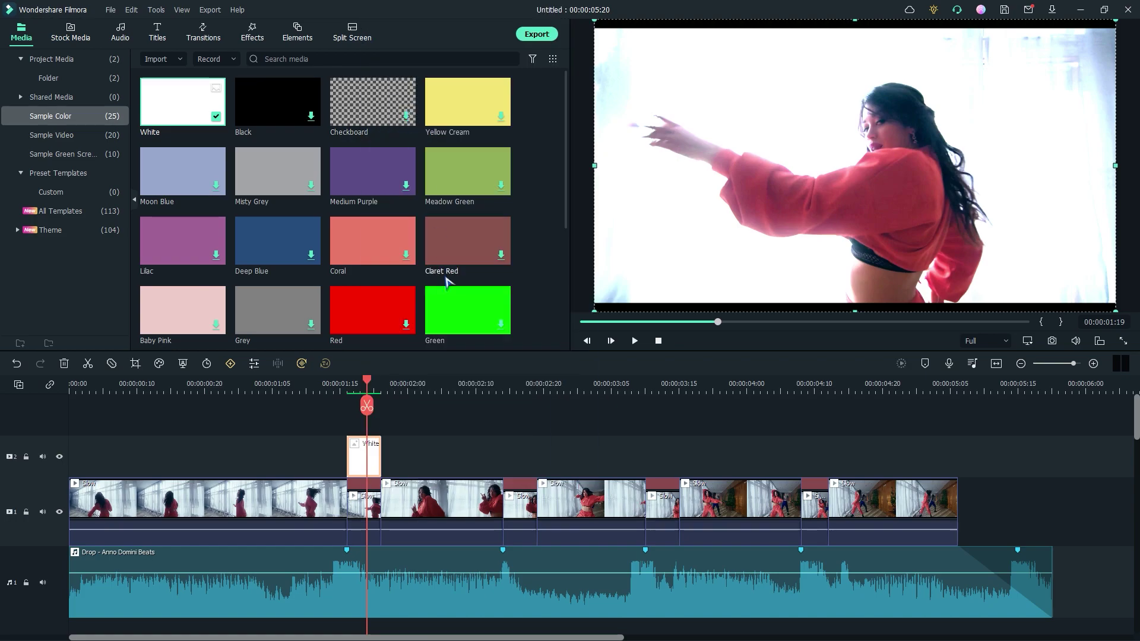
{"action": "left_click", "coordinate": [504, 551]}
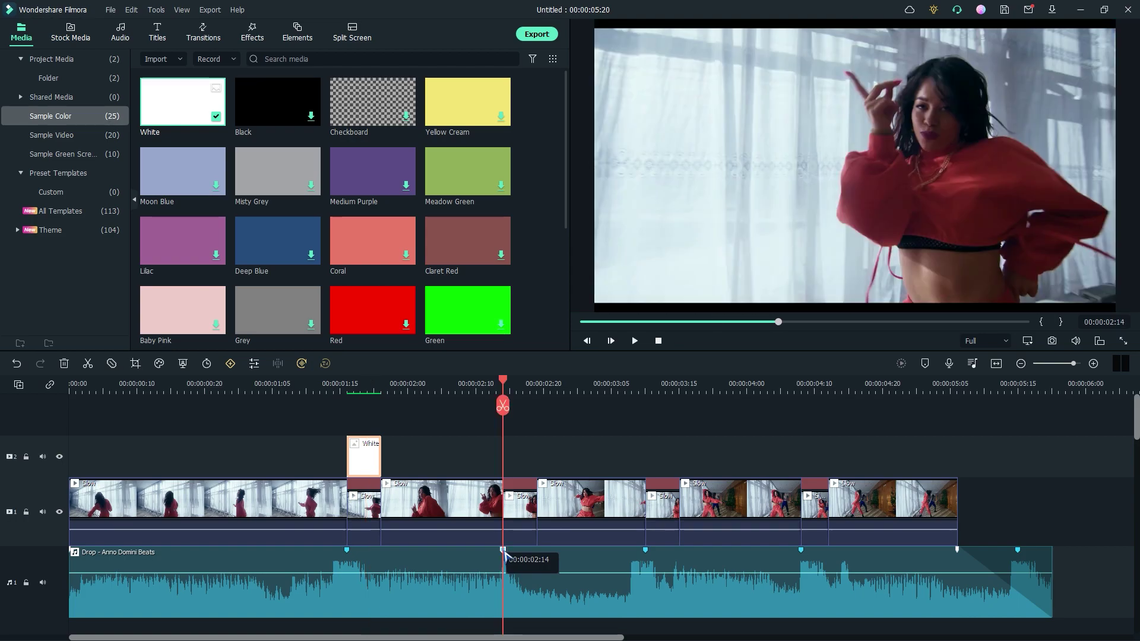
{"action": "key", "text": "ctrl+v"}
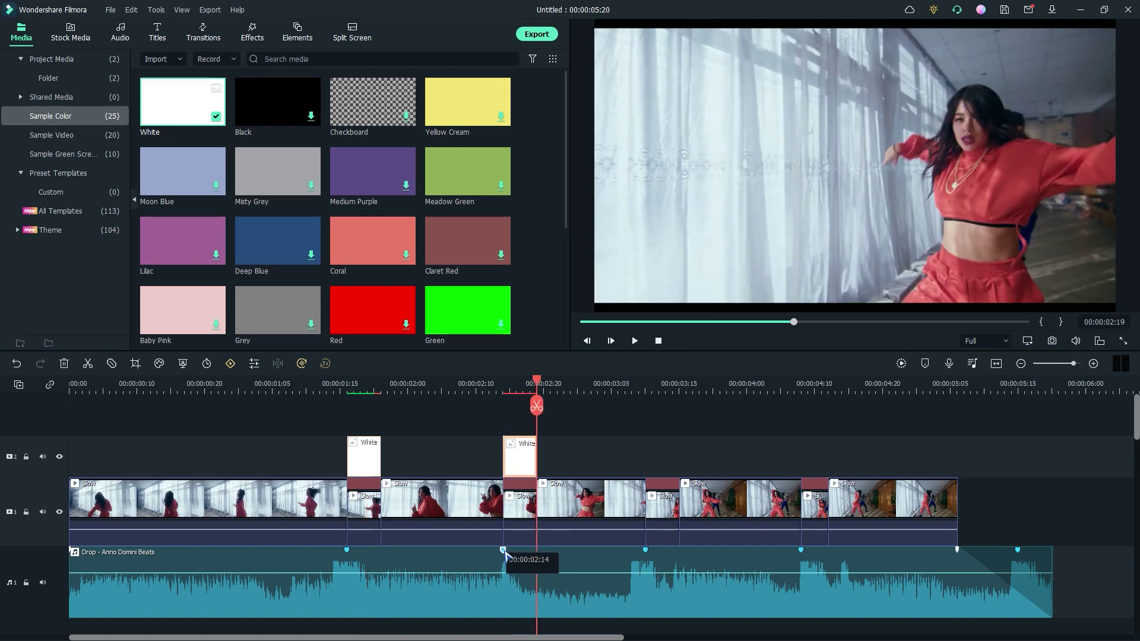
{"action": "left_click", "coordinate": [645, 550]}
{"action": "key", "text": "ctrl+v"}
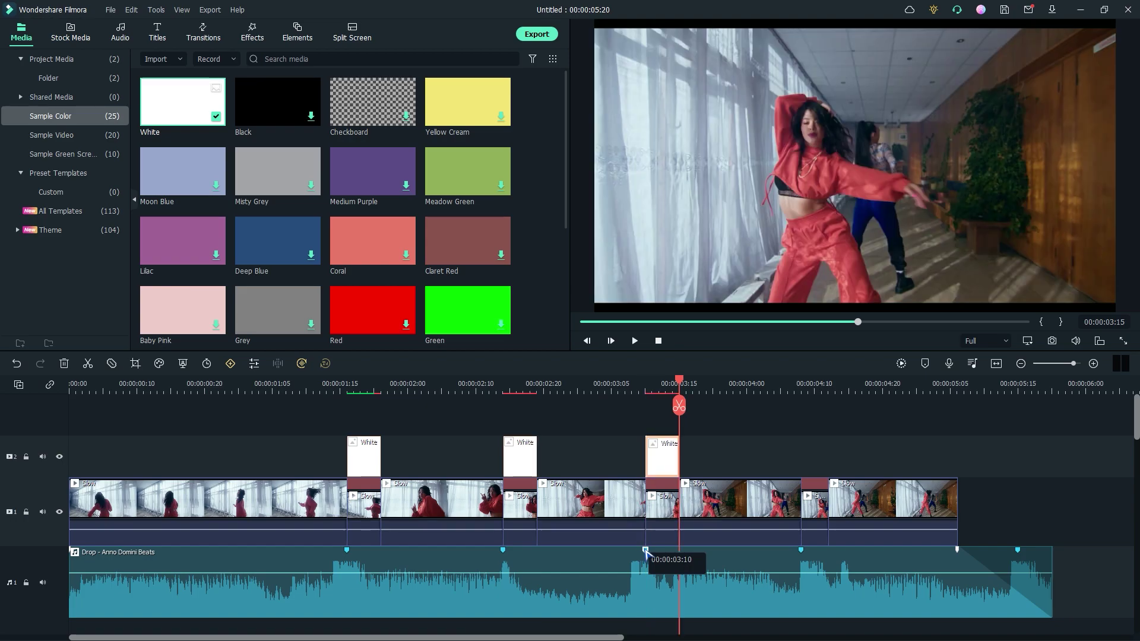
{"action": "left_click", "coordinate": [801, 550]}
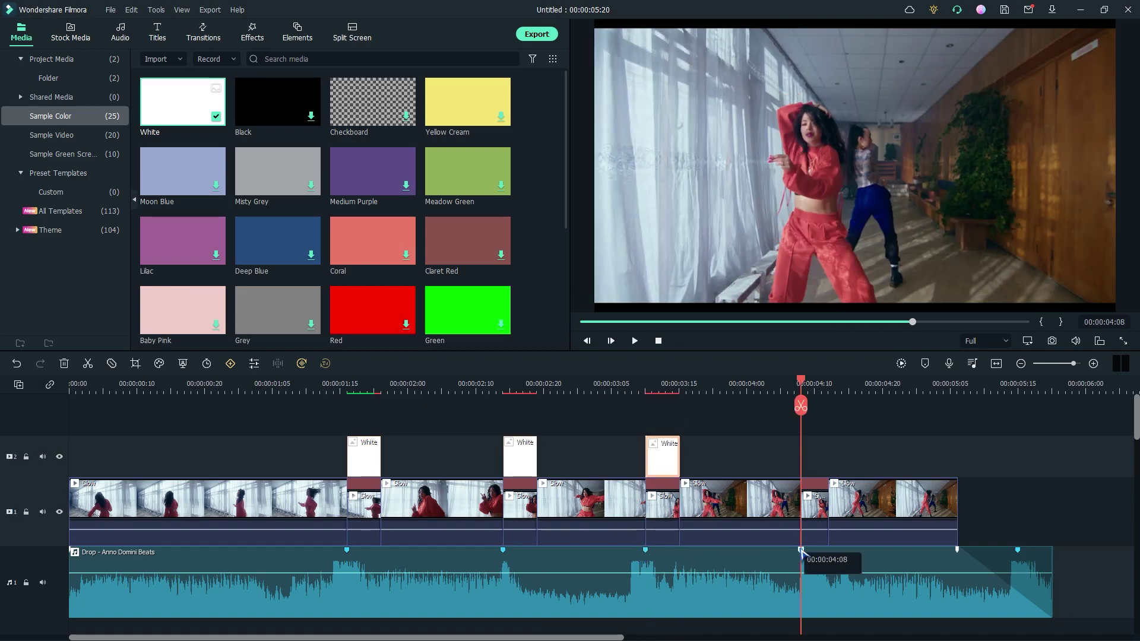
{"action": "key", "text": "ctrl+v"}
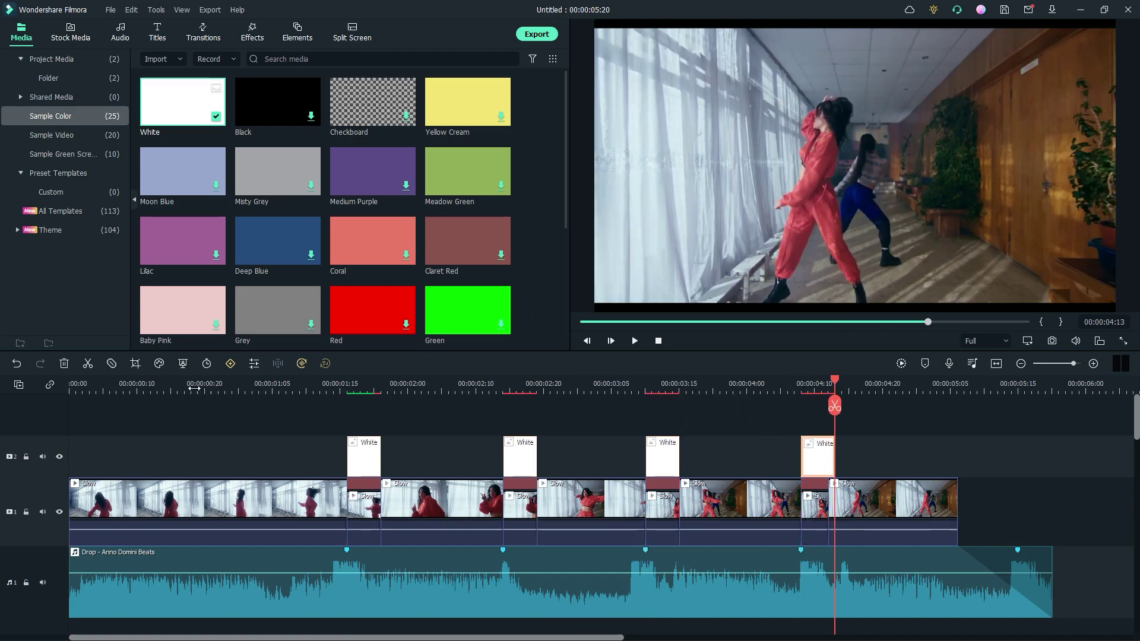
{"action": "left_click", "coordinate": [143, 386]}
{"action": "left_click", "coordinate": [75, 383]}
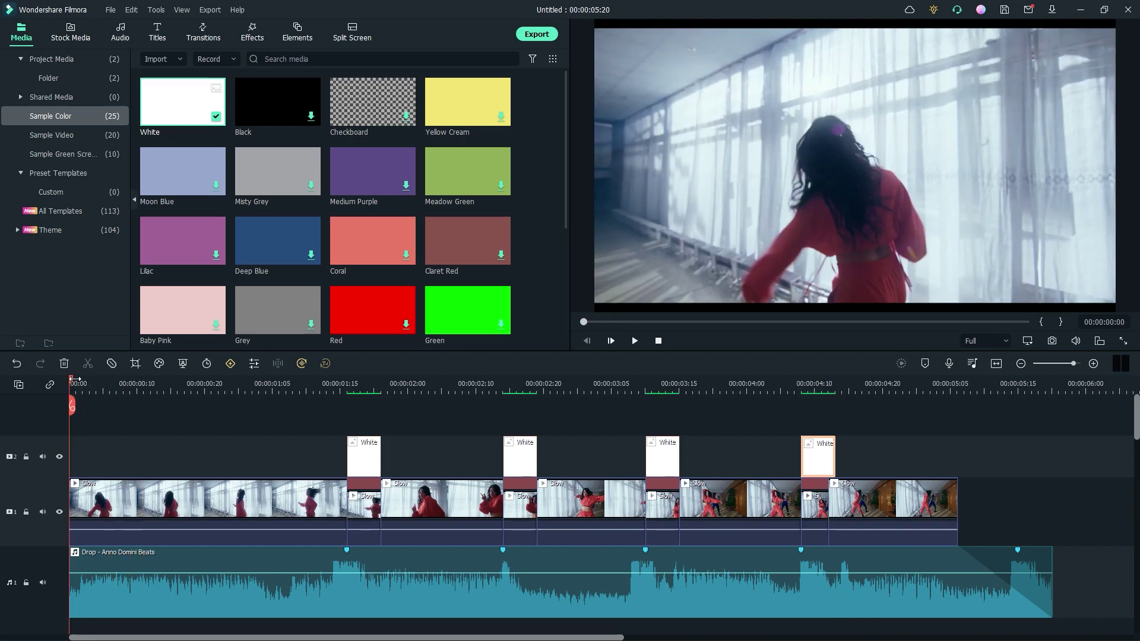